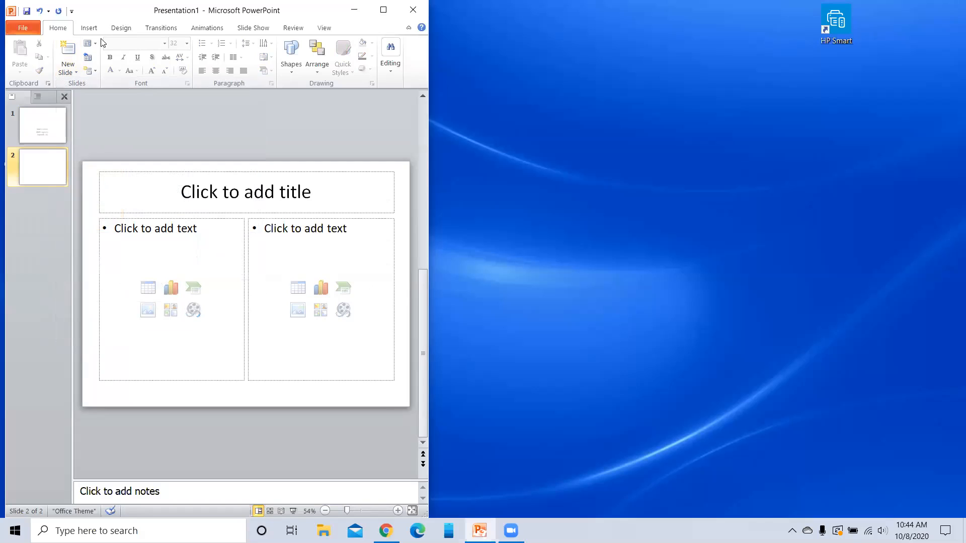
- Enter "MS Office" as the title of slide 2
click(242, 196)
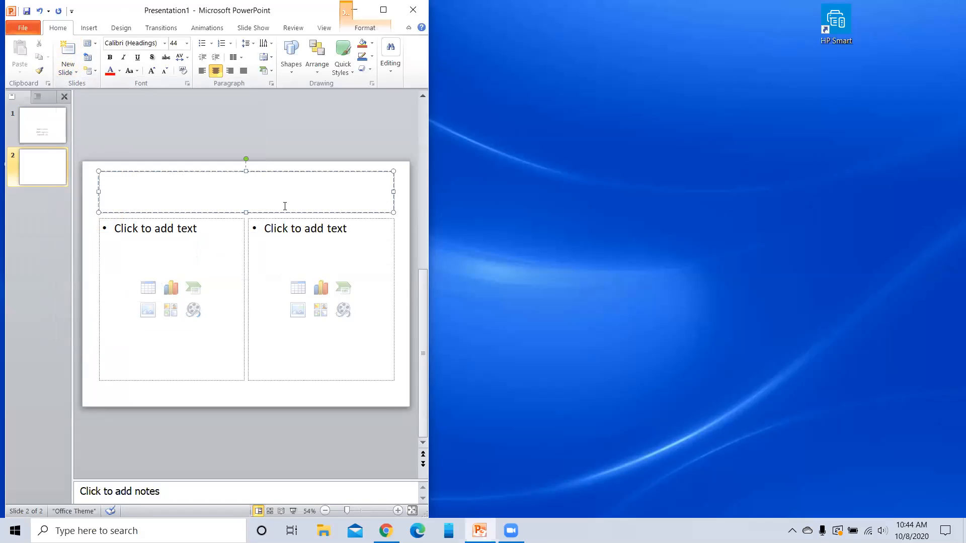
text(Marco)
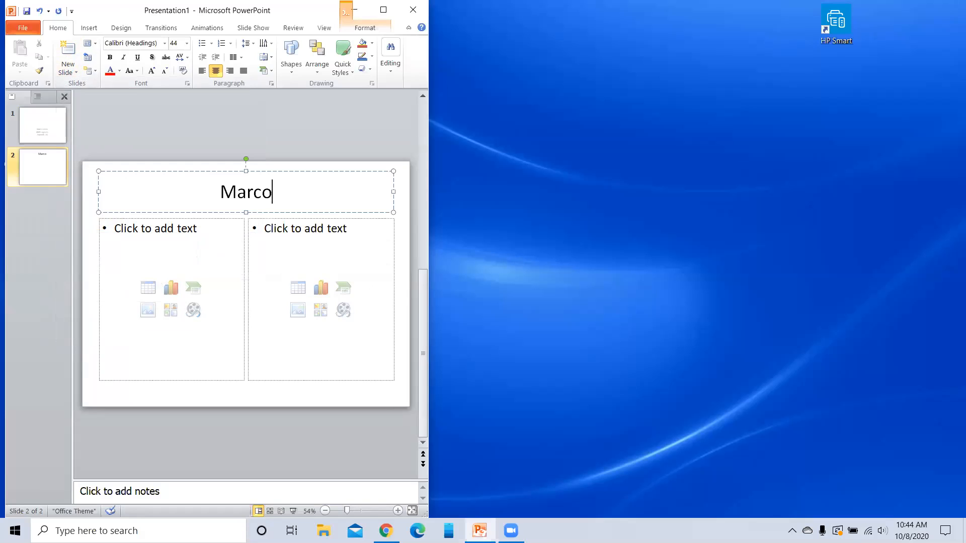
key(BackSpace)
key(BackSpace)
key(BackSpace)
key(BackSpace)
key(BackSpace)
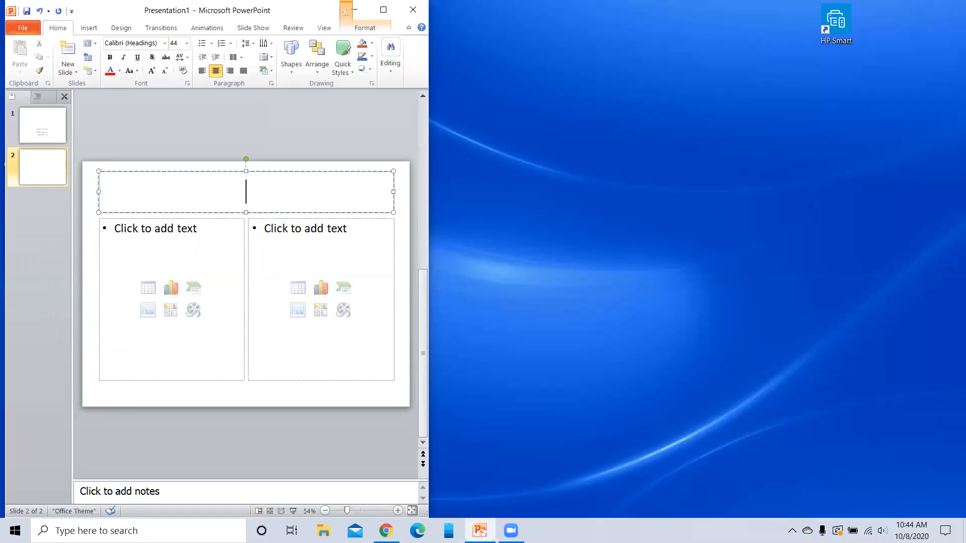
text(MS )
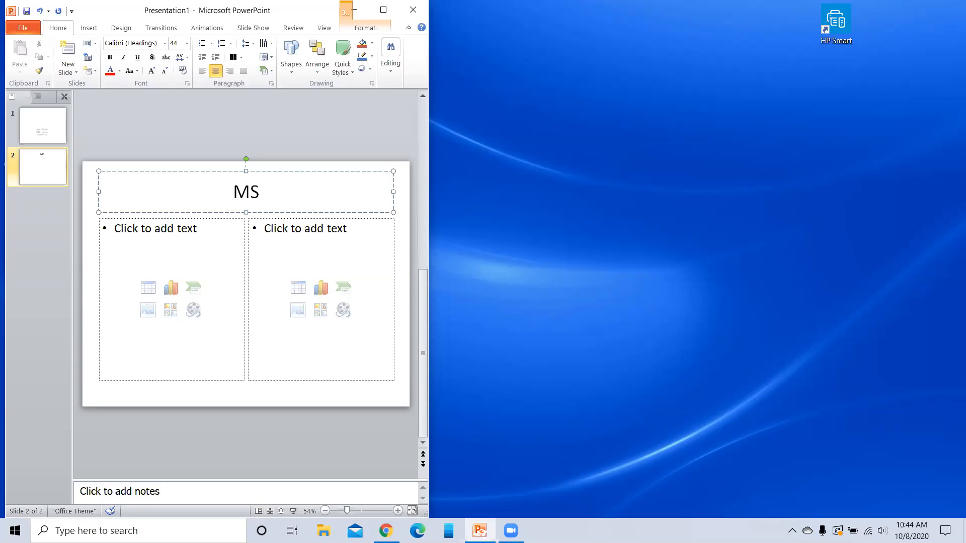
text(Office)
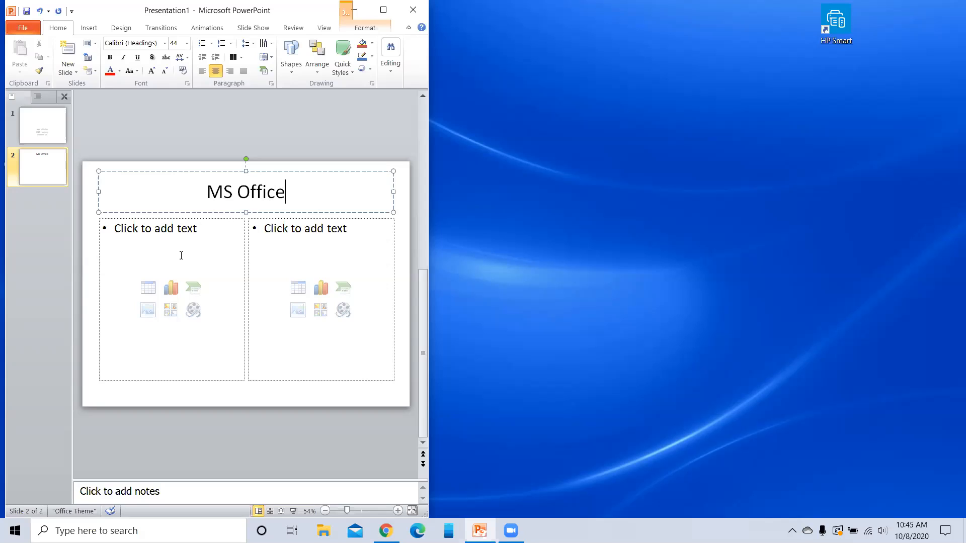
- Enter "Word" and "Exel" as the first two bullets in the slide's left content placeholder
click(156, 229)
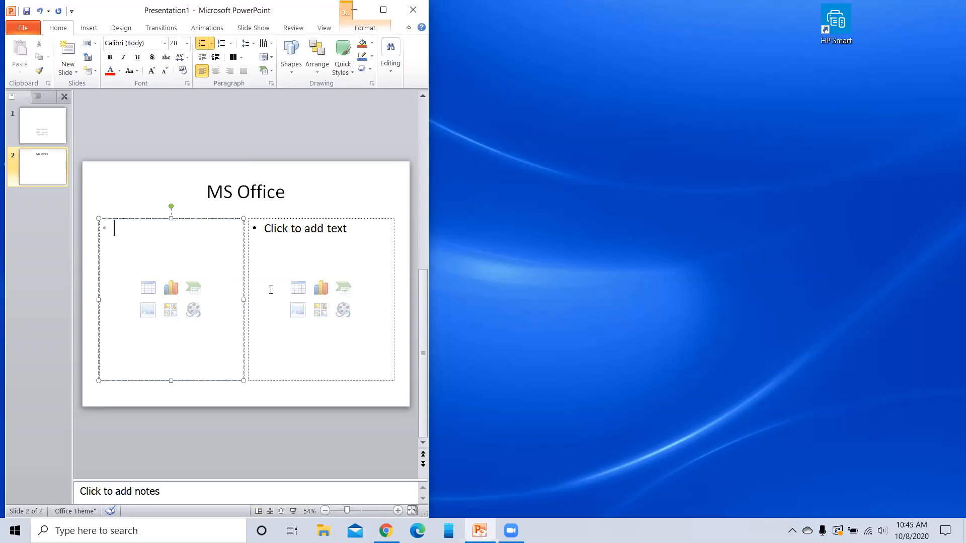
text(Wor)
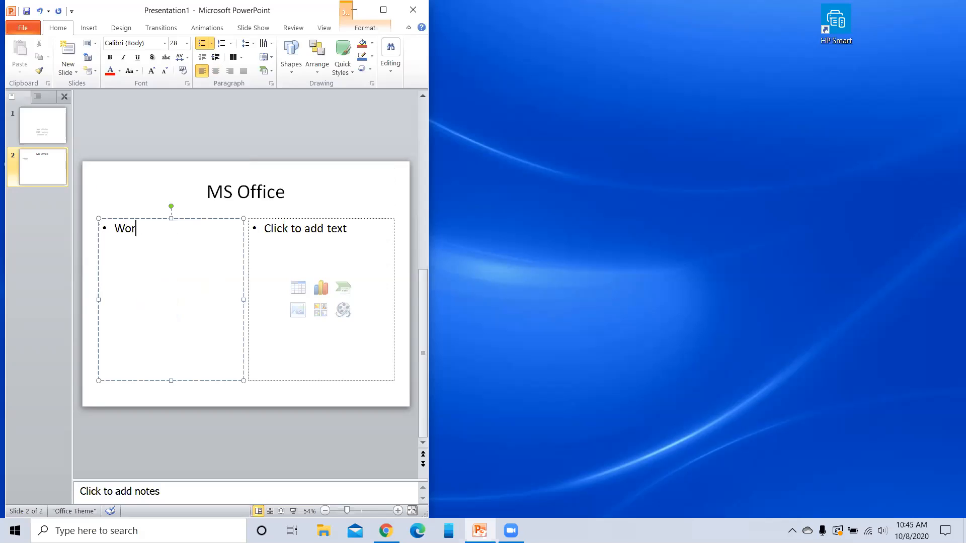
text(d)
text( Exe)
text(l)
- Add "Powerpoint" and "Outlook" as the third and fourth bullets of the list
text(Po)
text(wer)
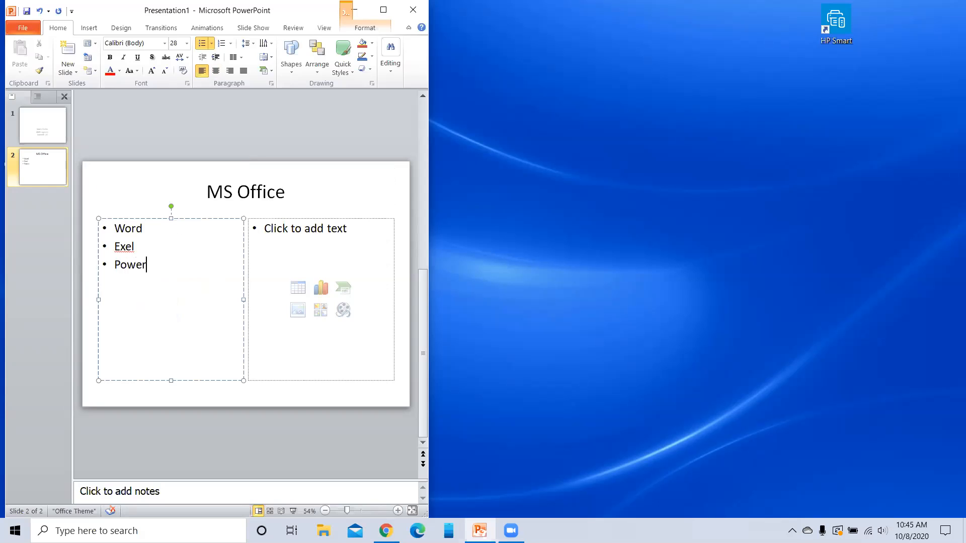
text( point)
key(BackSpace)
key(BackSpace)
key(BackSpace)
key(BackSpace)
key(BackSpace)
key(BackSpace)
text(p)
text(oint)
text(Ou)
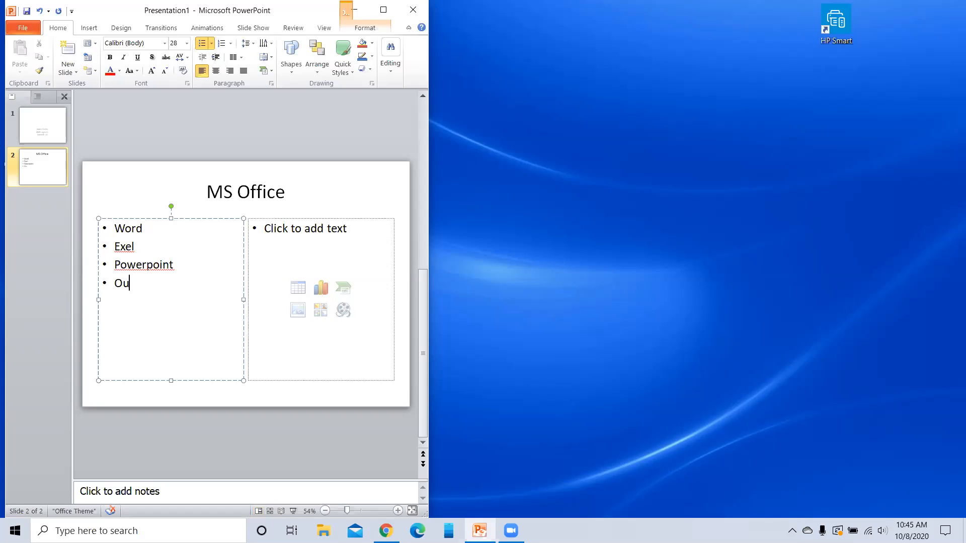
text(tlook)
- Correct the spelling of the second bullet to "Excel"
click(134, 247)
click(125, 247)
text(c)
key(BackSpace)
click(125, 247)
text(c)
click(301, 263)
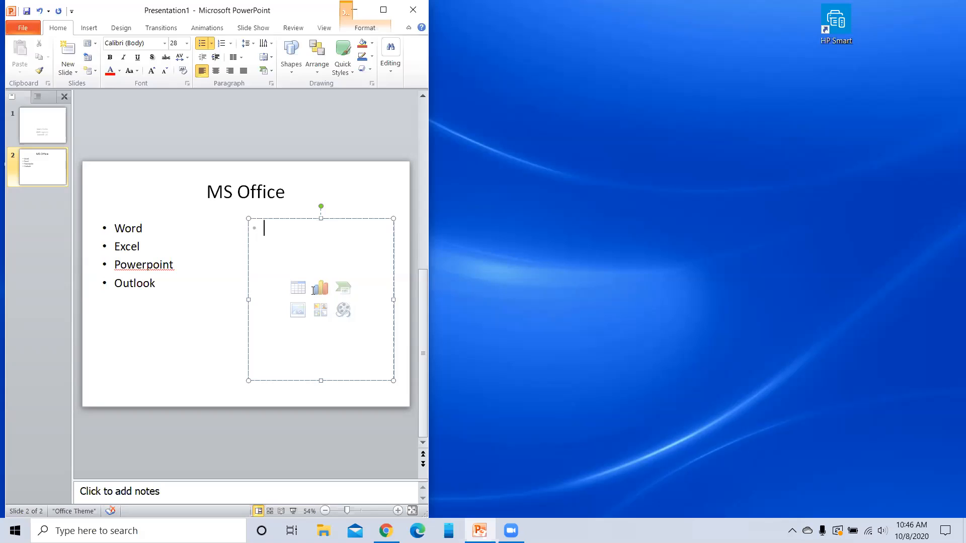
click(344, 288)
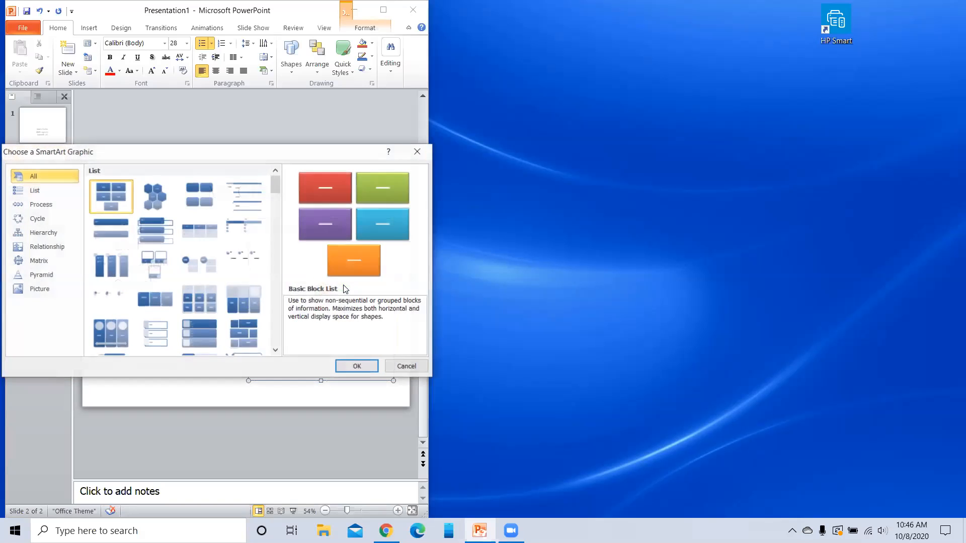
click(406, 367)
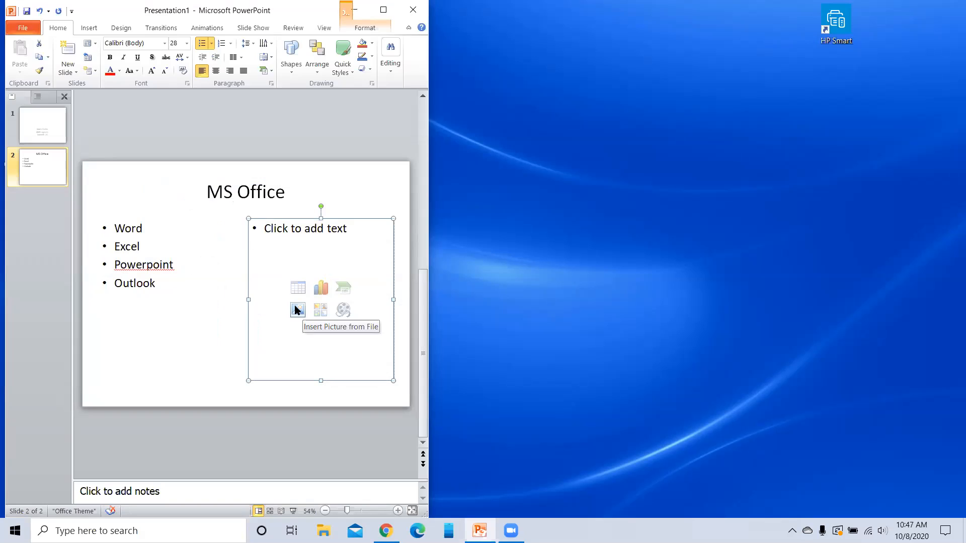
- Search the clip art for "MS office" to fill the empty right content placeholder
click(322, 311)
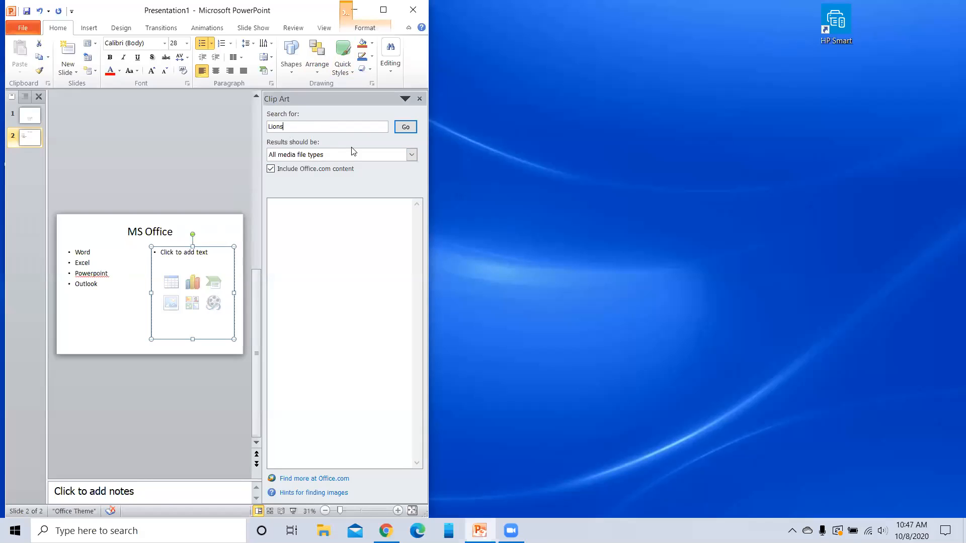
key(BackSpace)
key(BackSpace)
key(BackSpace)
key(BackSpace)
key(BackSpace)
text(M)
text(ic)
text(ro)
key(BackSpace)
key(BackSpace)
key(BackSpace)
text(S office)
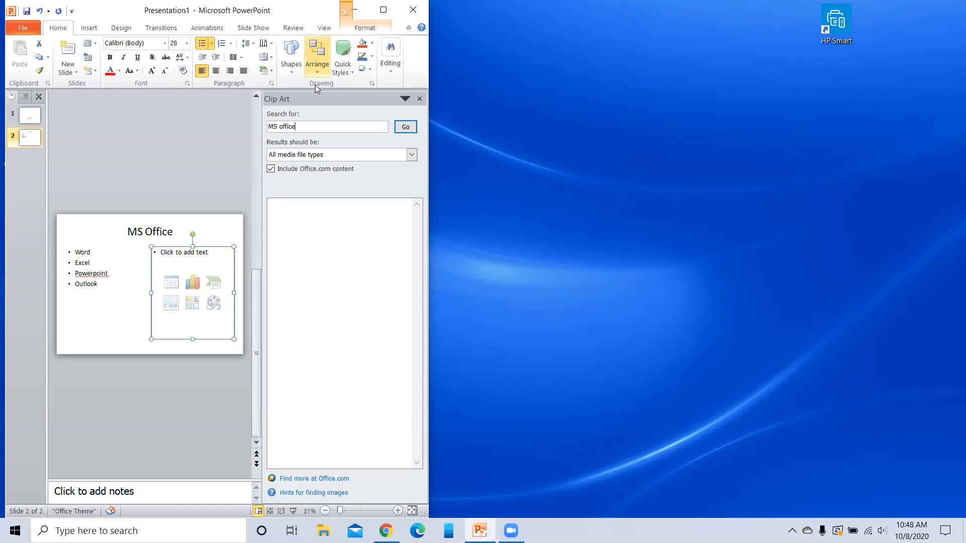
click(408, 127)
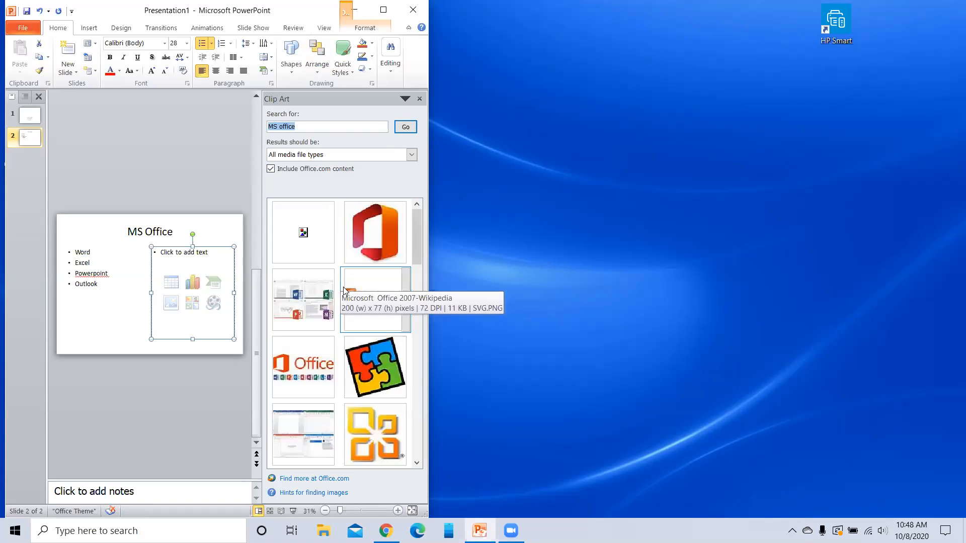
- Insert the clip art picture with the four Office app windows and icons (W, X, P, N), and close the Clip Art search
scroll(345, 290, down, 5)
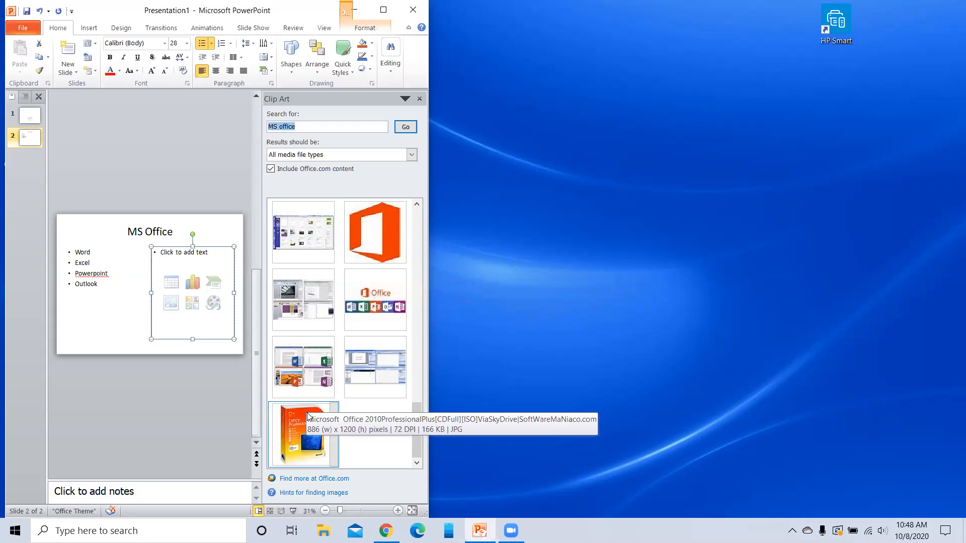
click(309, 369)
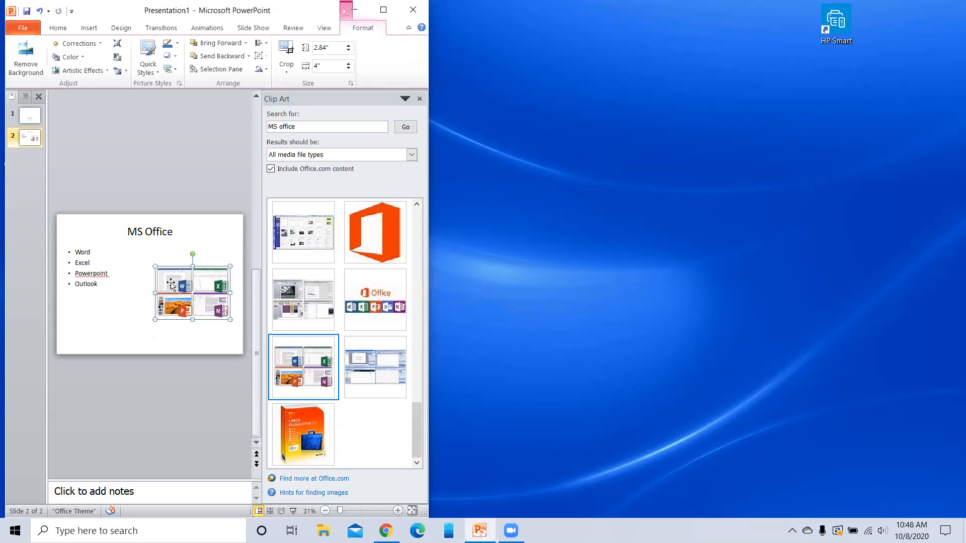
click(420, 99)
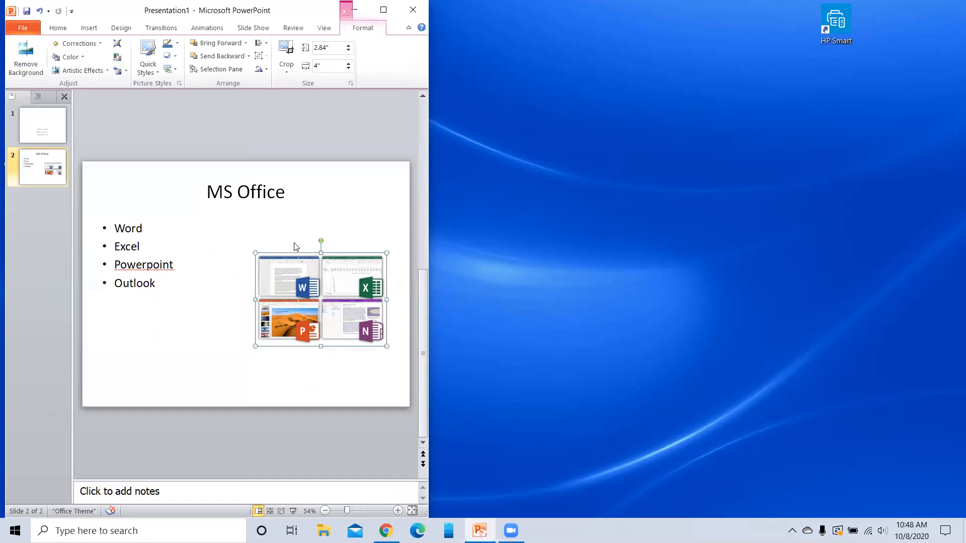
click(351, 224)
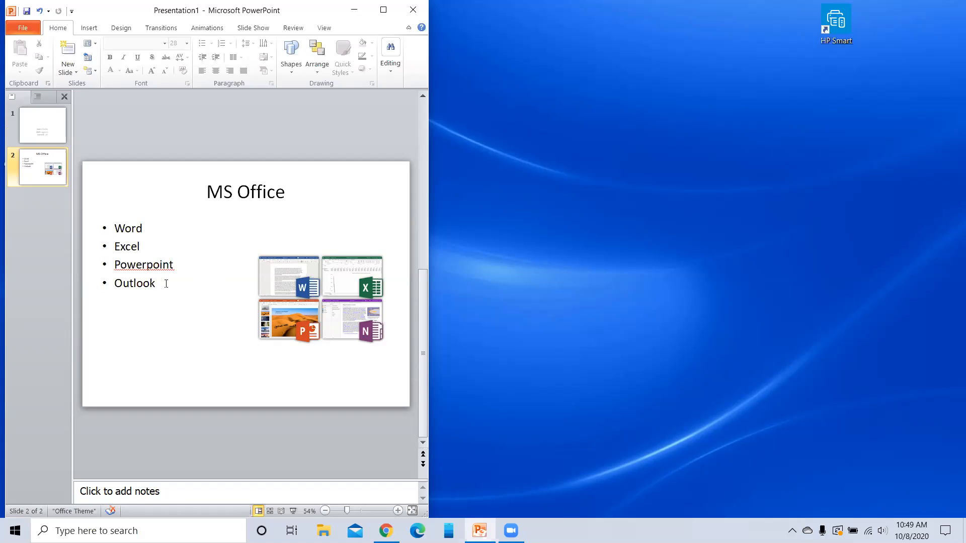
- Add a third slide with the Content with Caption layout
click(70, 71)
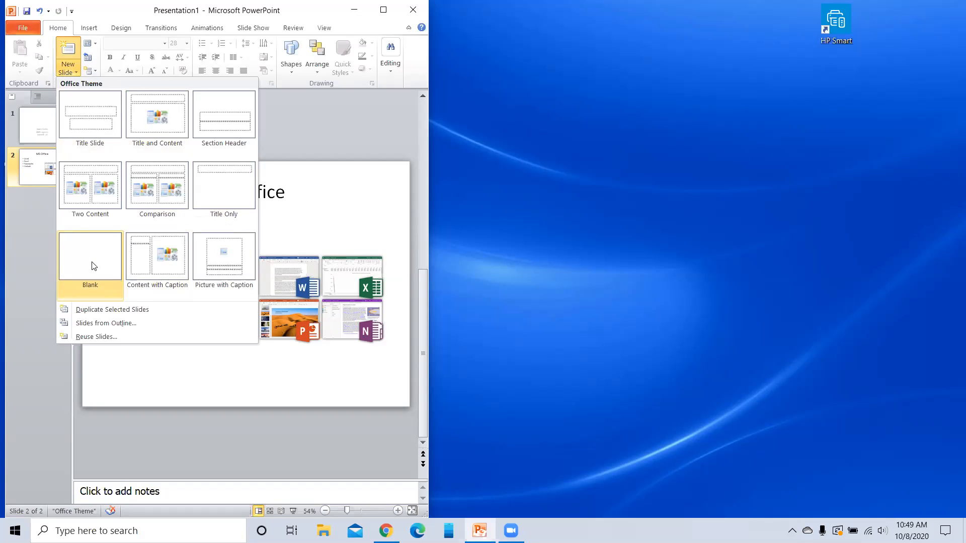
click(162, 263)
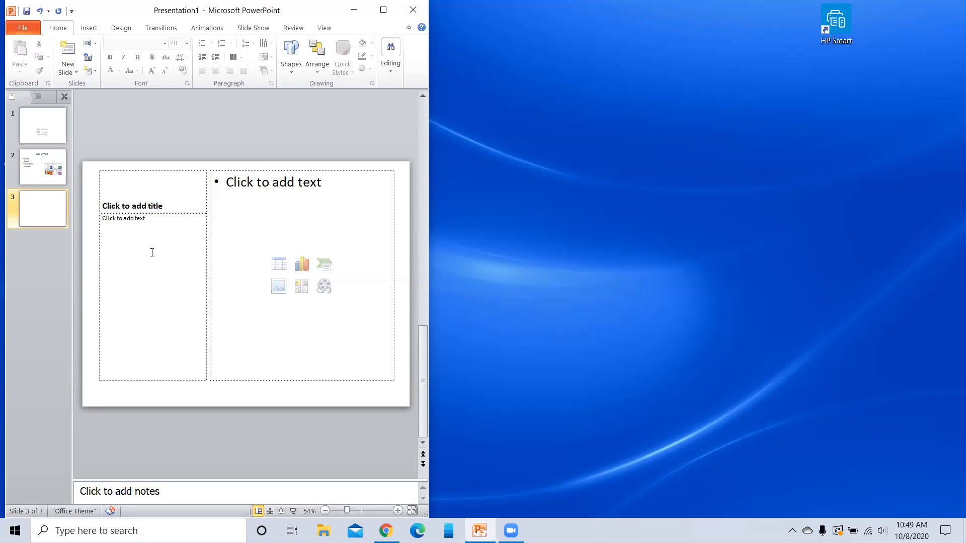
click(152, 253)
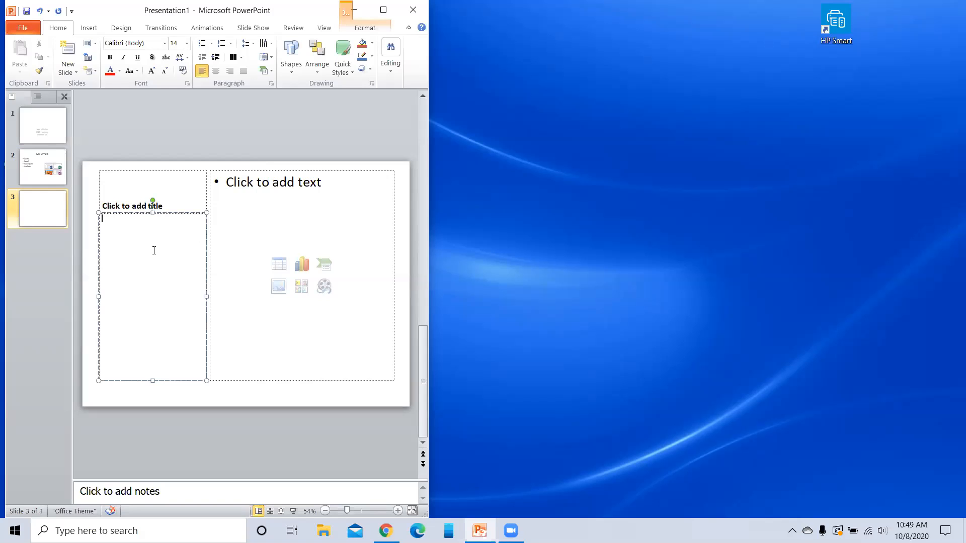
text(quit)
key(BackSpace)
key(BackSpace)
key(BackSpace)
key(BackSpace)
- Enter "Quickbook" as the title of slide 3
click(145, 203)
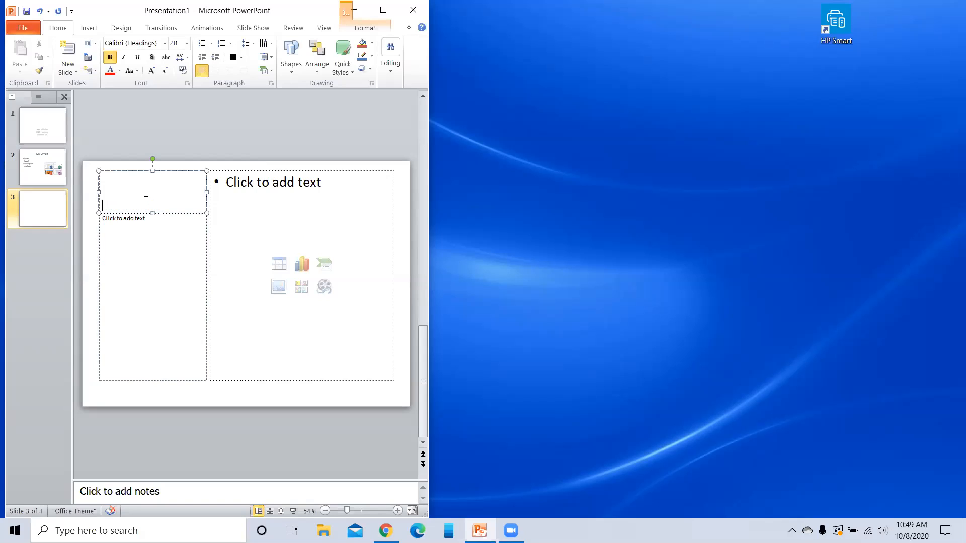
text(Quickbook)
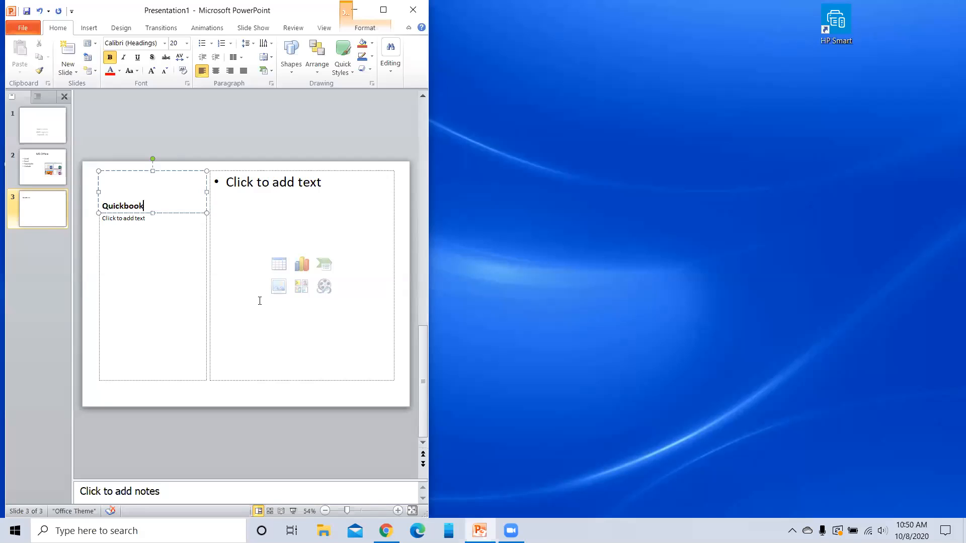
- Search the clip art for "quikbooks" to fill the large content placeholder on slide 3
click(304, 287)
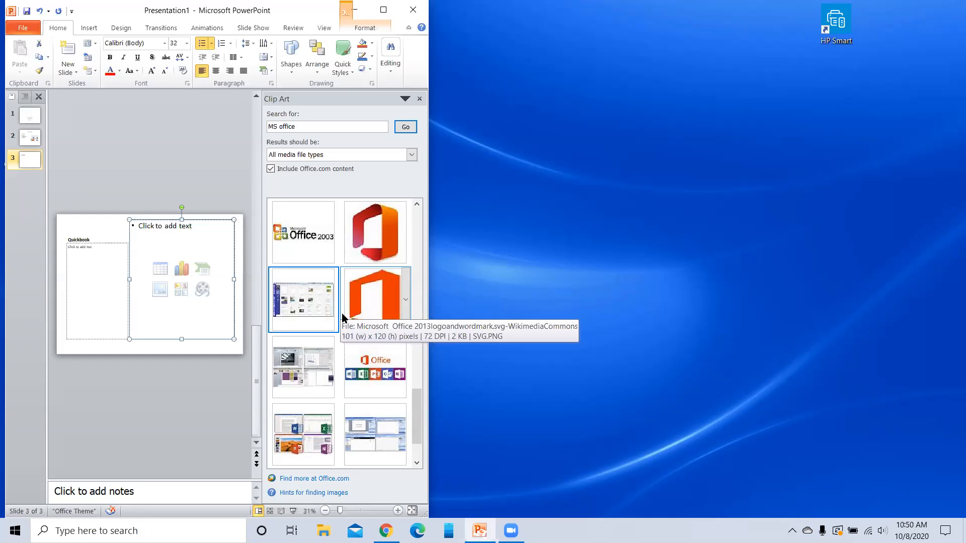
click(313, 125)
key(BackSpace)
key(BackSpace)
key(BackSpace)
key(BackSpace)
key(BackSpace)
key(BackSpace)
key(BackSpace)
key(BackSpace)
key(BackSpace)
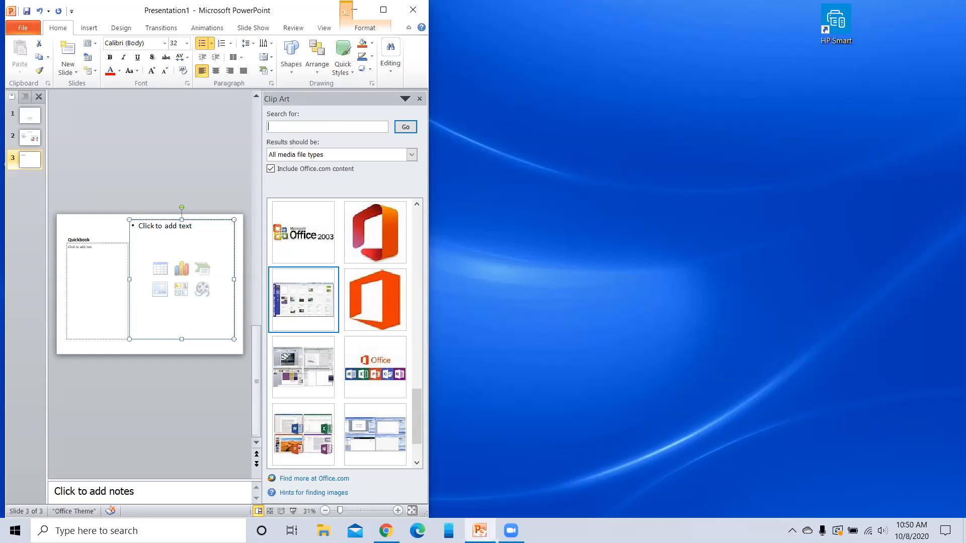
text(quikbook)
click(405, 127)
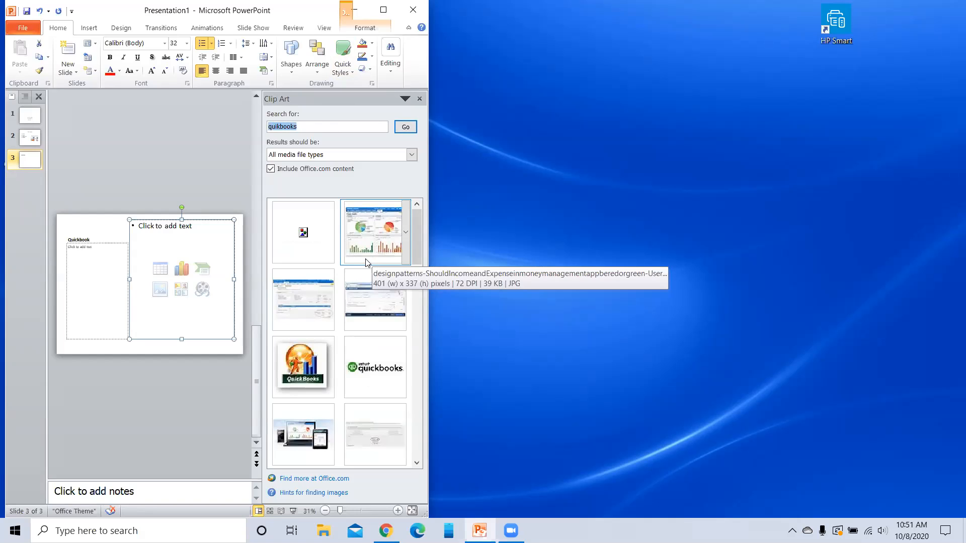
- Look through the clip art results for a picture that suits the Quickbook slide
scroll(366, 263, down, 3)
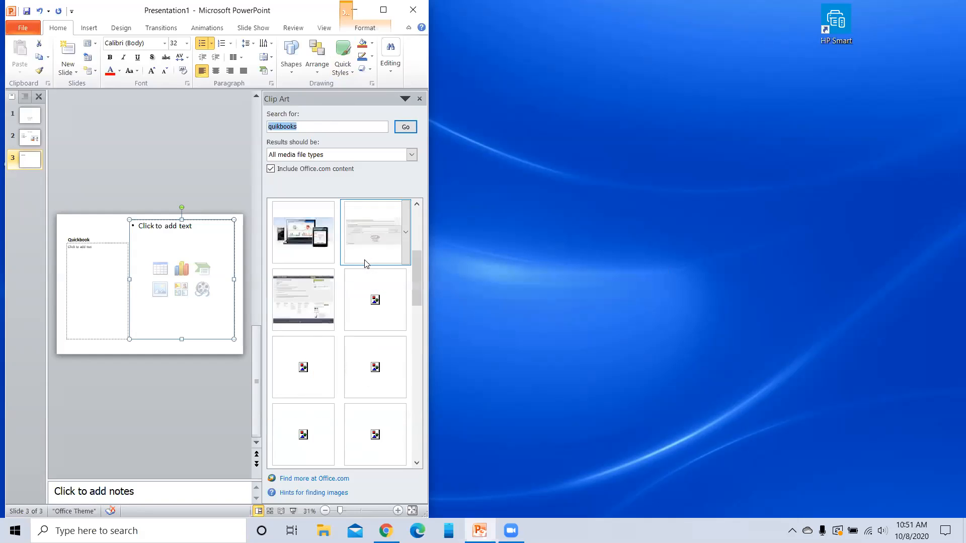
scroll(366, 262, up, 3)
scroll(366, 262, down, 3)
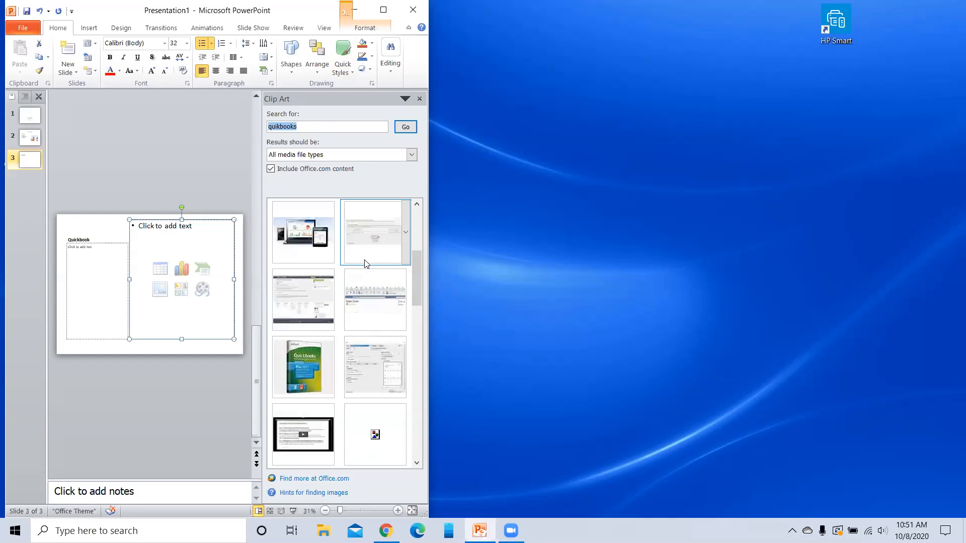
scroll(366, 263, down, 3)
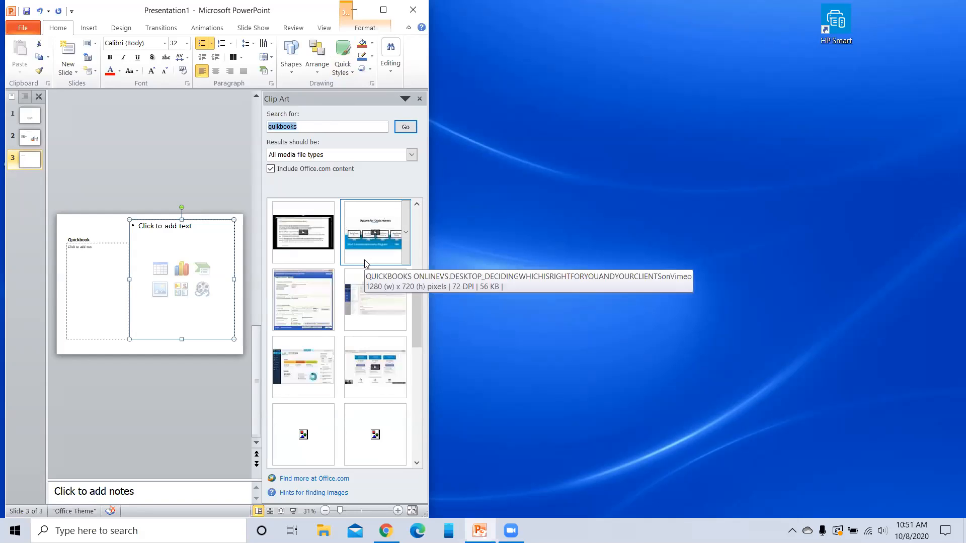
scroll(366, 262, down, 3)
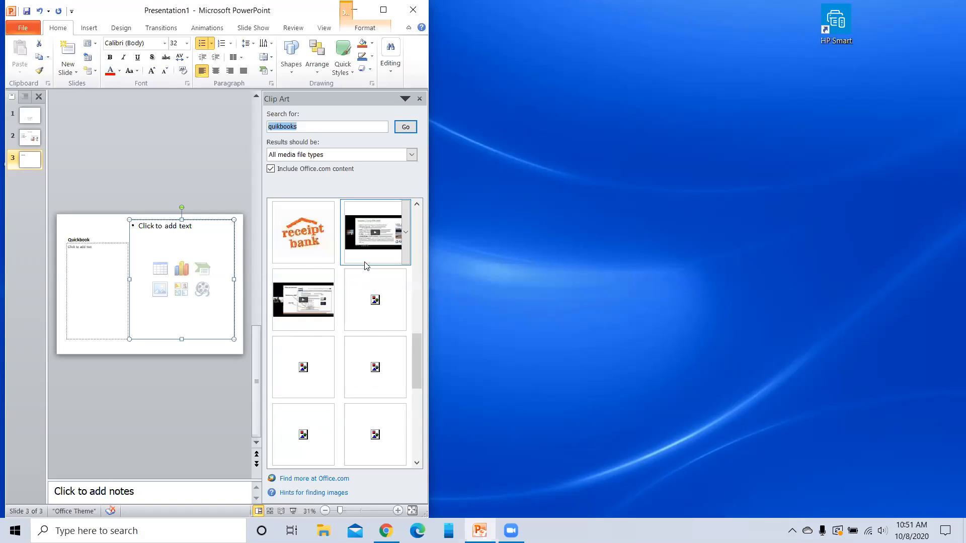
scroll(366, 266, down, 3)
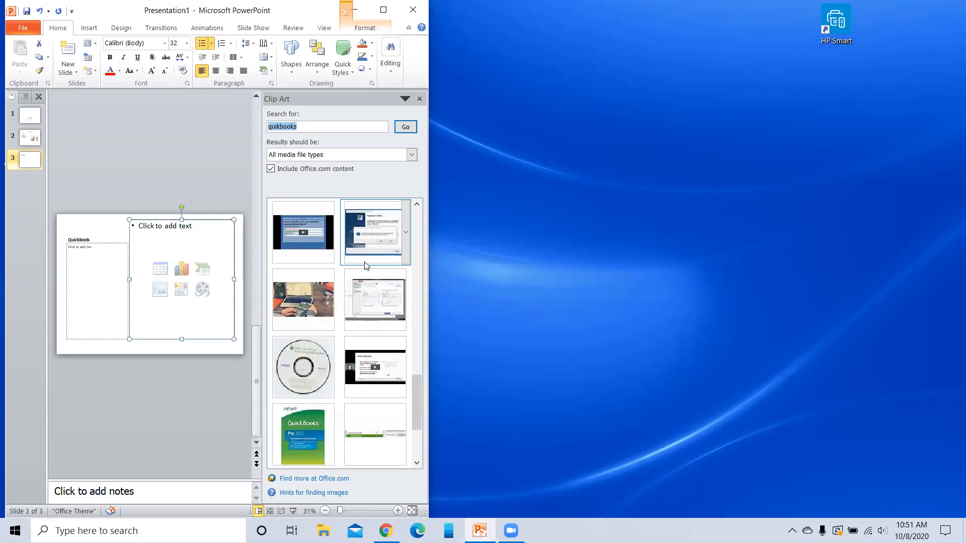
scroll(365, 267, down, 2)
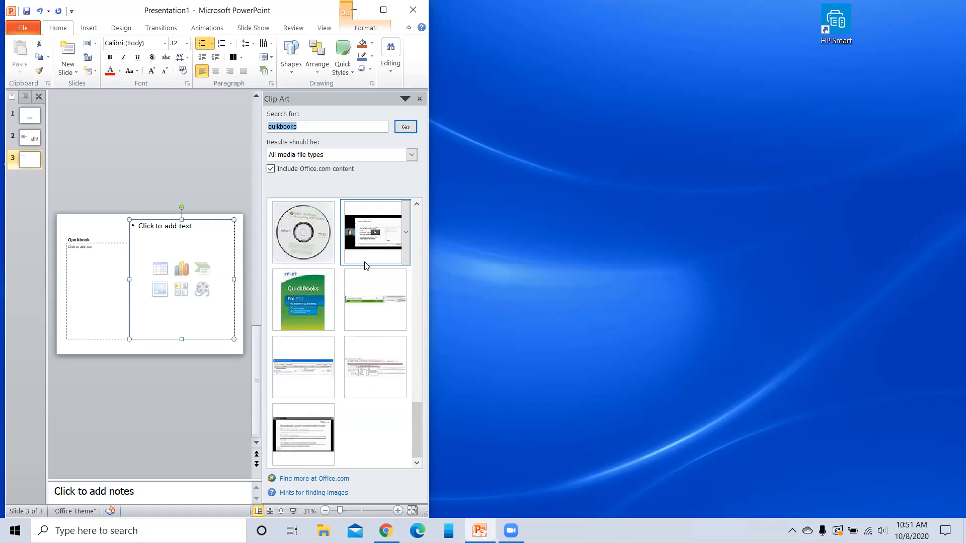
scroll(365, 266, up, 3)
scroll(365, 267, up, 3)
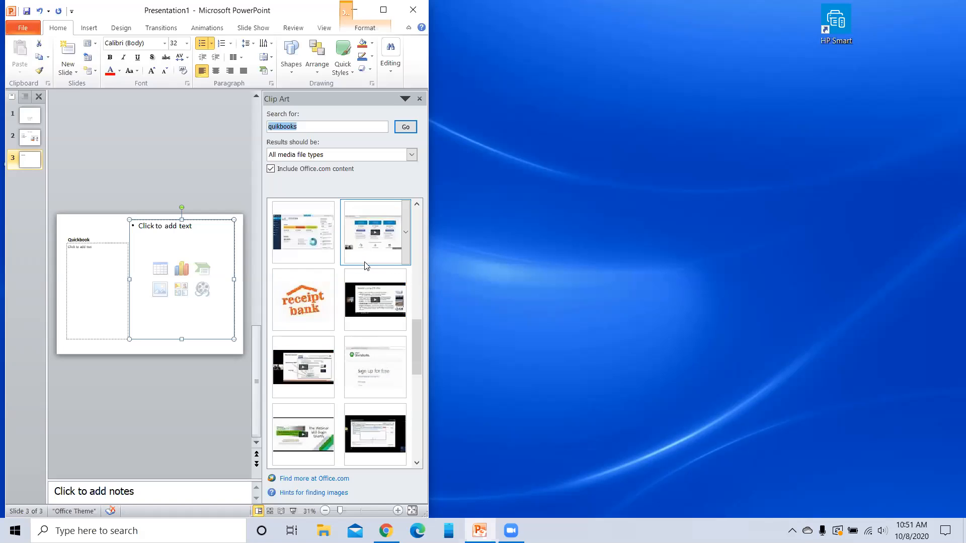
scroll(366, 266, up, 3)
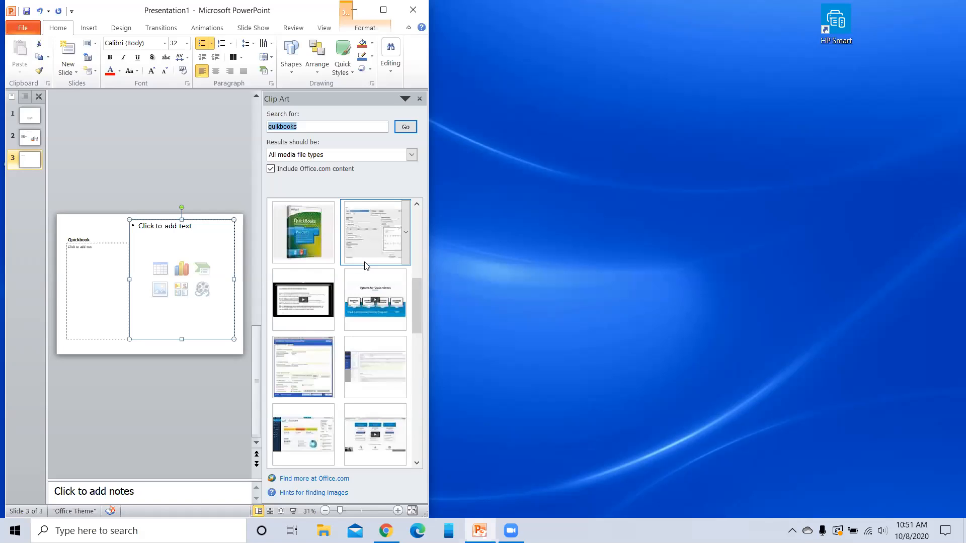
scroll(365, 266, up, 3)
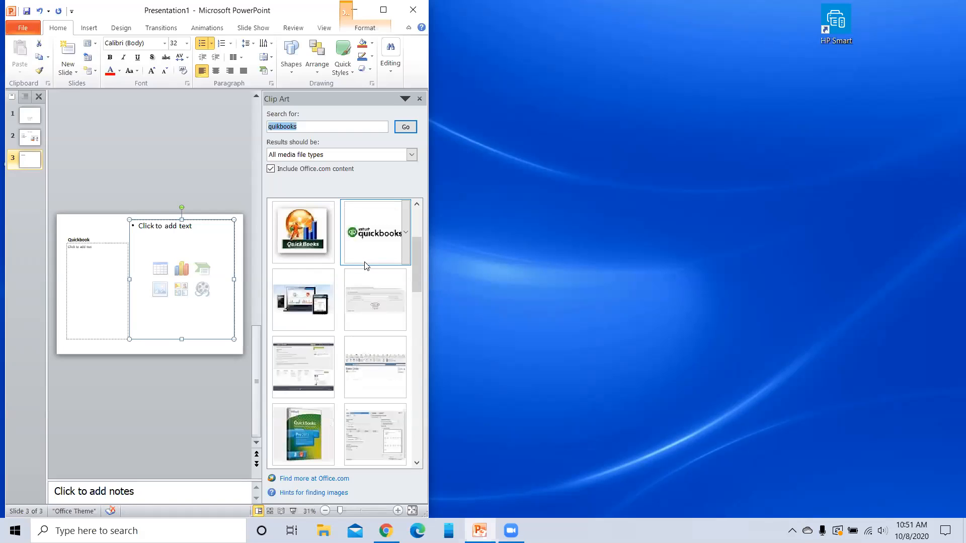
scroll(365, 266, up, 3)
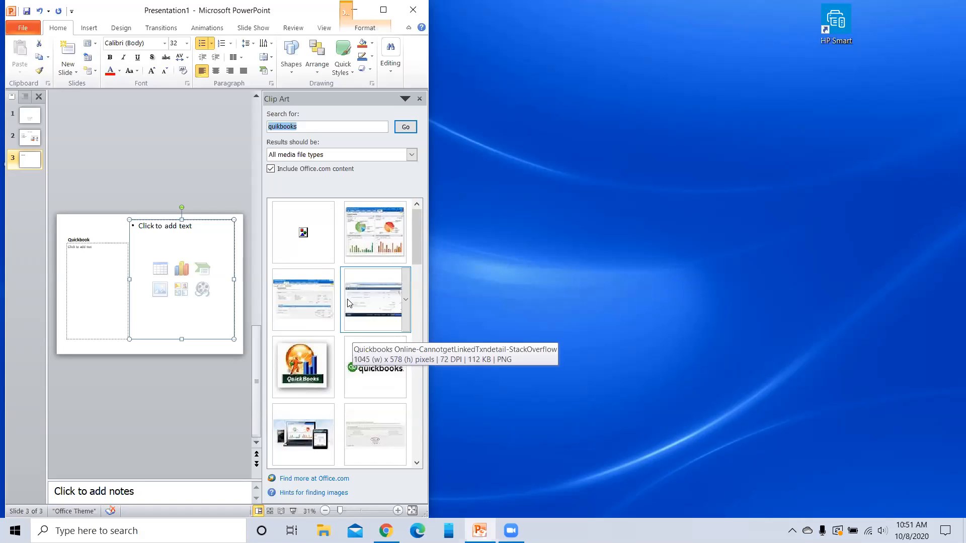
scroll(350, 303, down, 3)
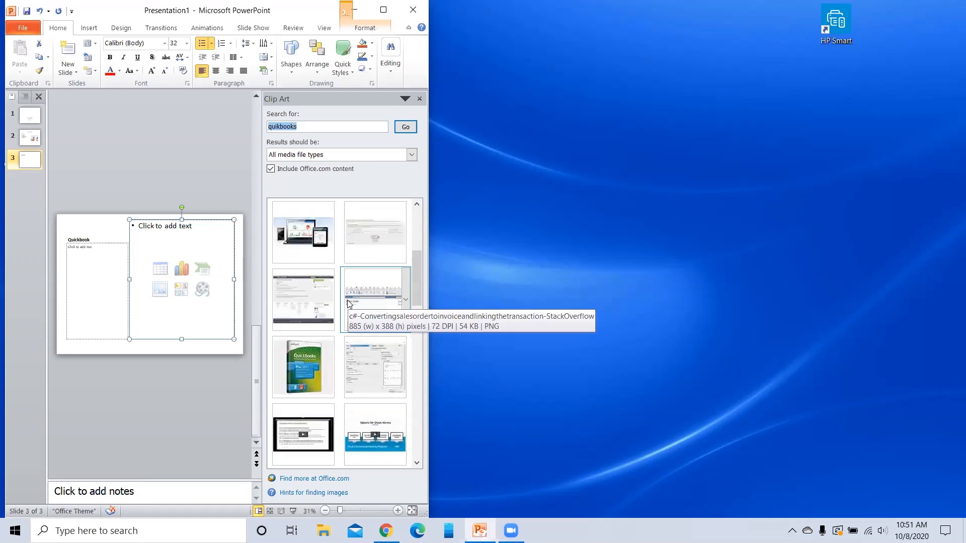
scroll(350, 303, down, 3)
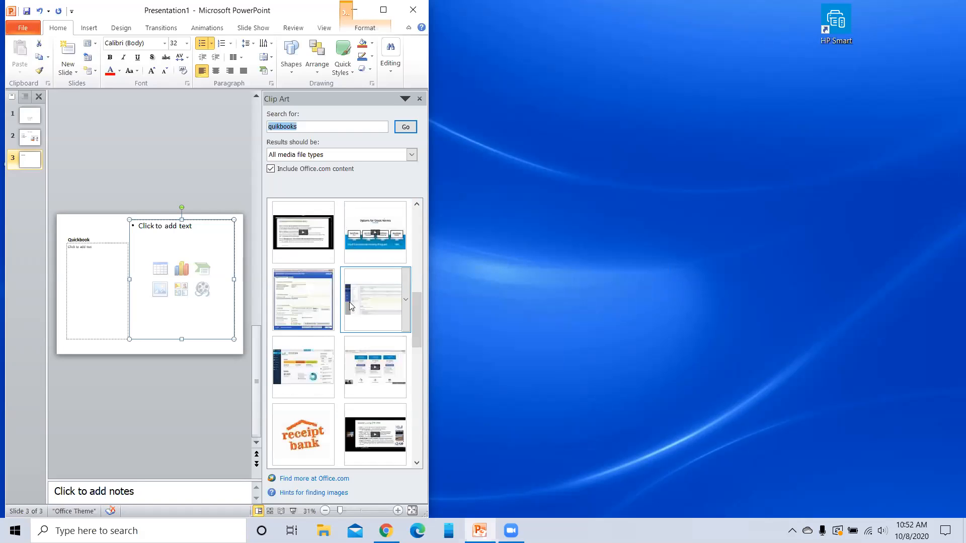
scroll(350, 302, down, 3)
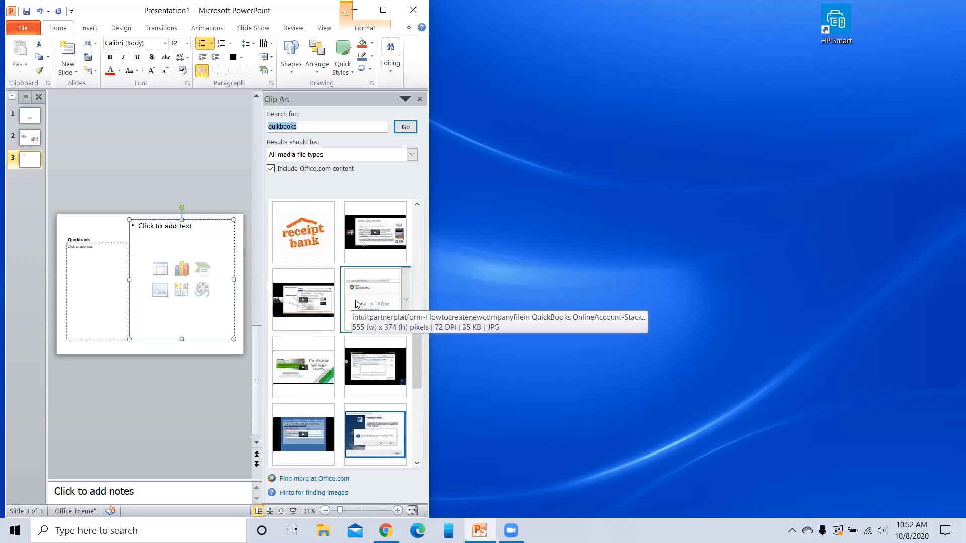
scroll(357, 303, down, 3)
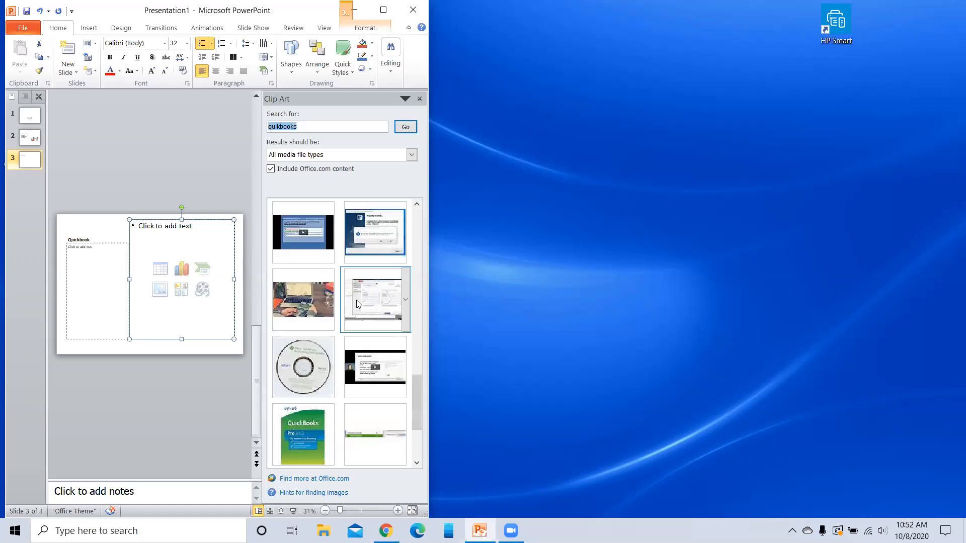
scroll(358, 301, down, 3)
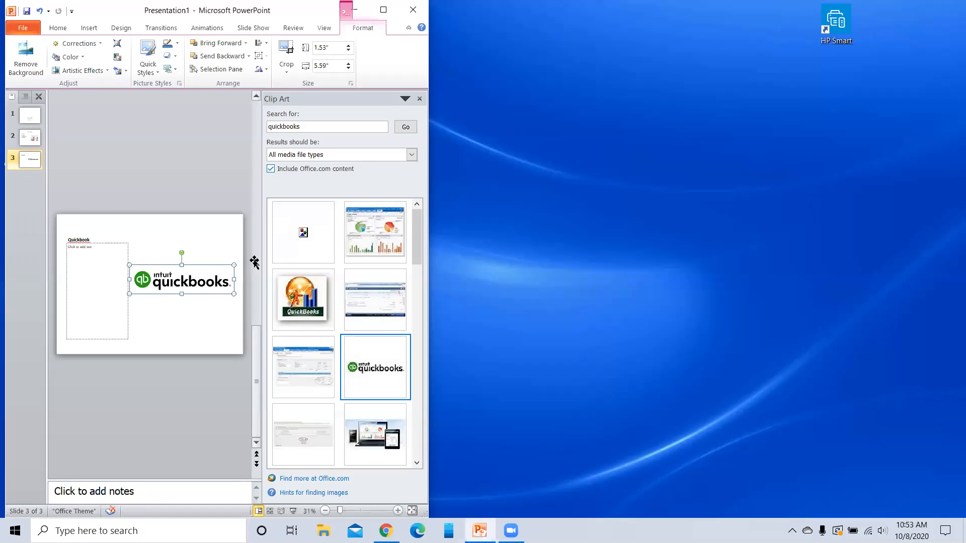
- Enter Customers, Vendors, Banking and Reports in the text placeholder below the Quickbook title on slide 3
click(261, 225)
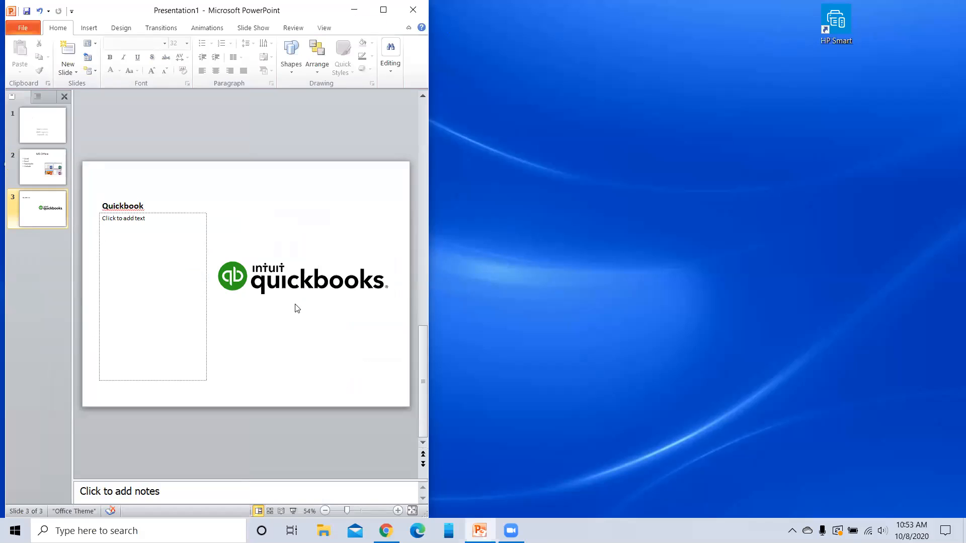
click(140, 247)
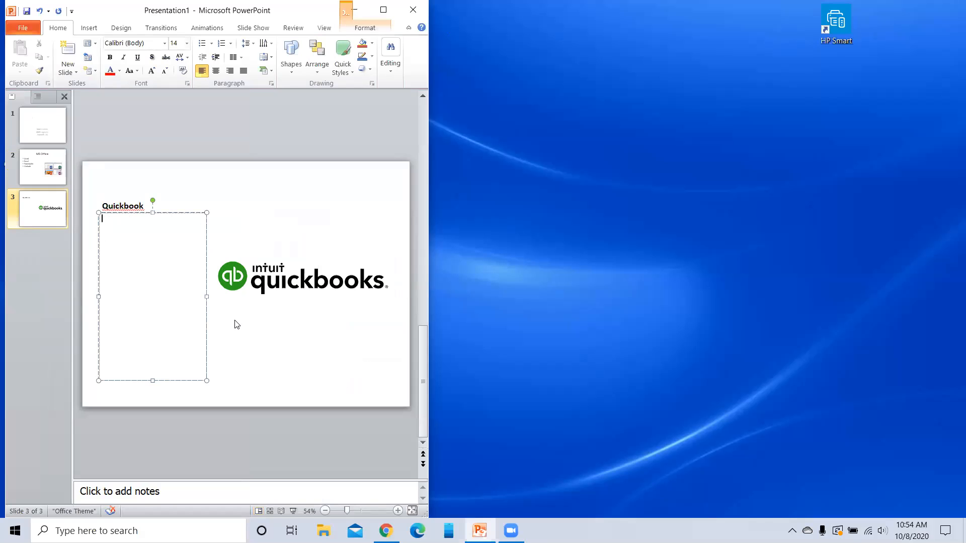
text(Cust)
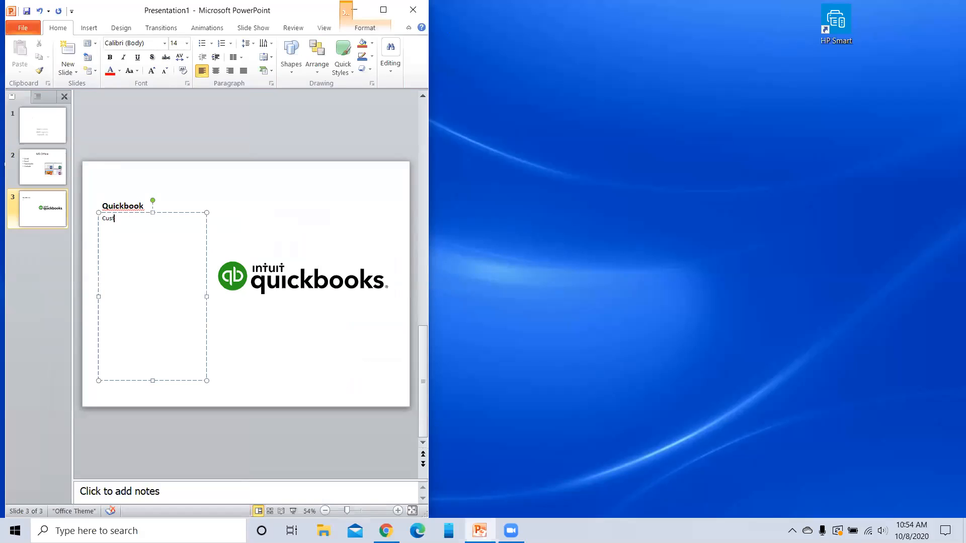
text(omers Vendors Bankin)
text(Repo)
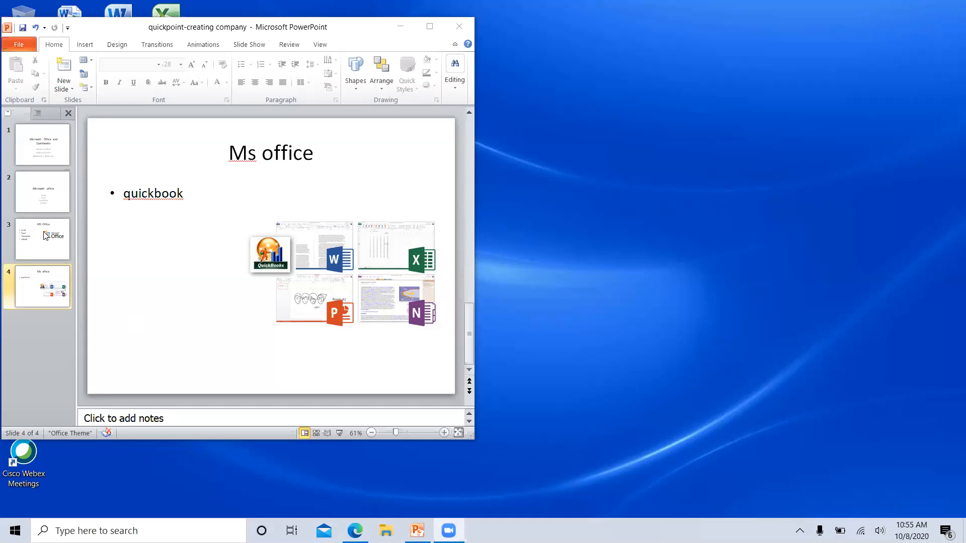
- In the quickpoint-creating company presentation, replace the title of slide 4 with "quickbooks"
click(151, 212)
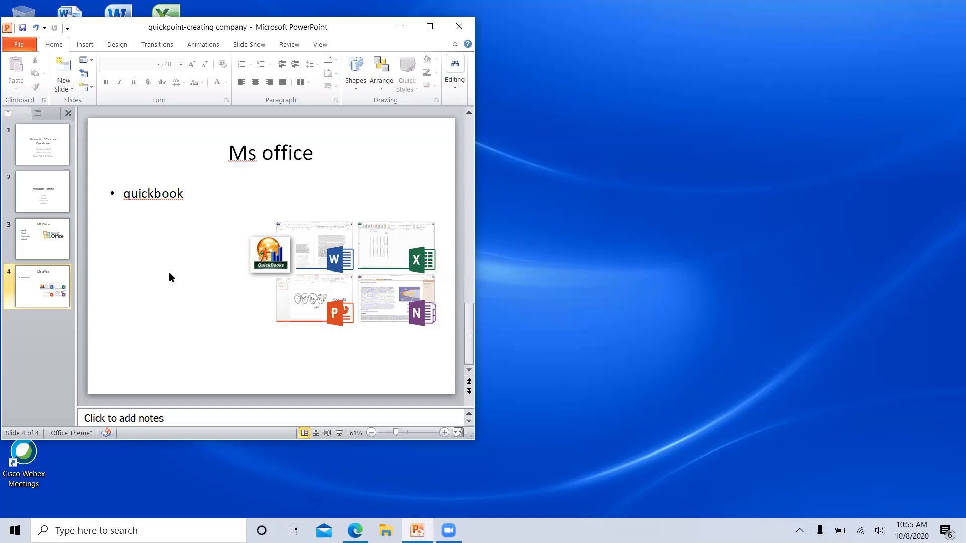
click(39, 251)
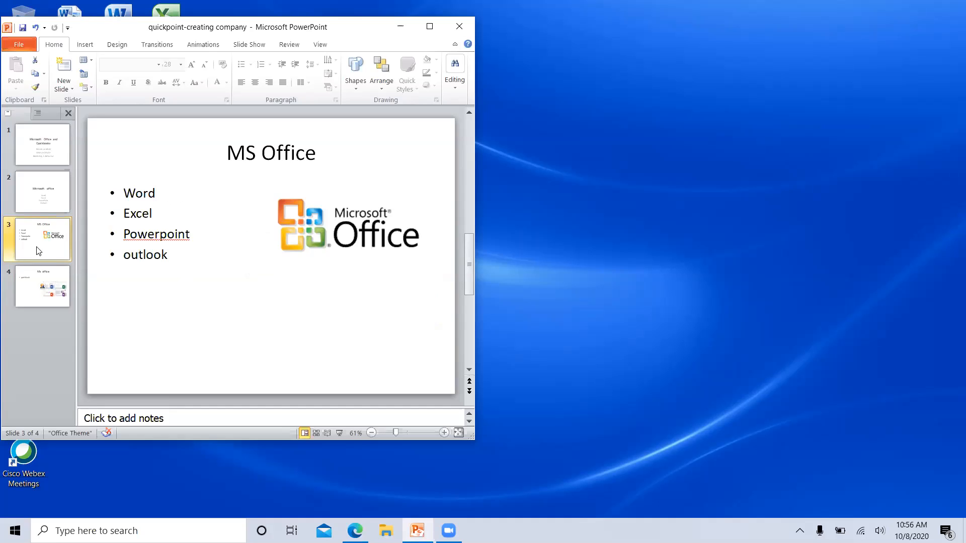
click(41, 301)
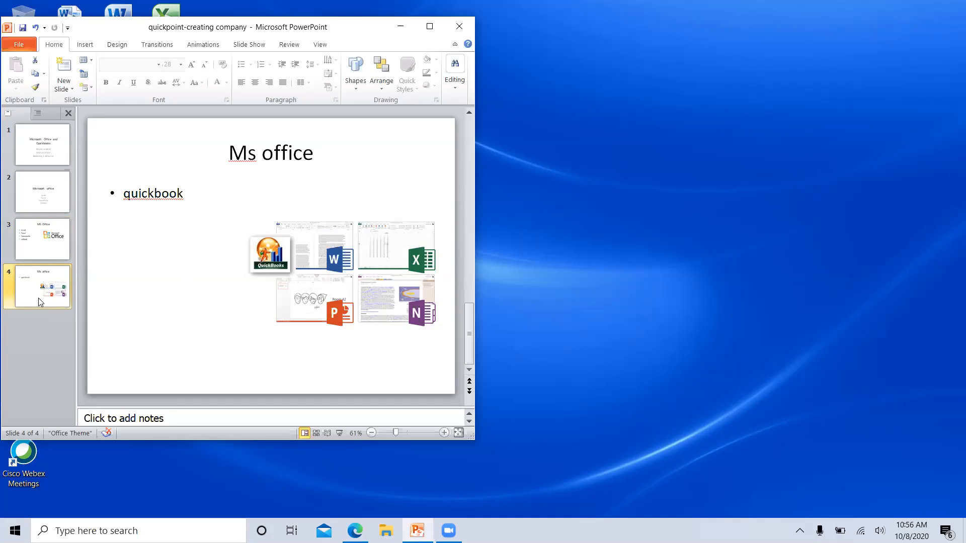
click(313, 150)
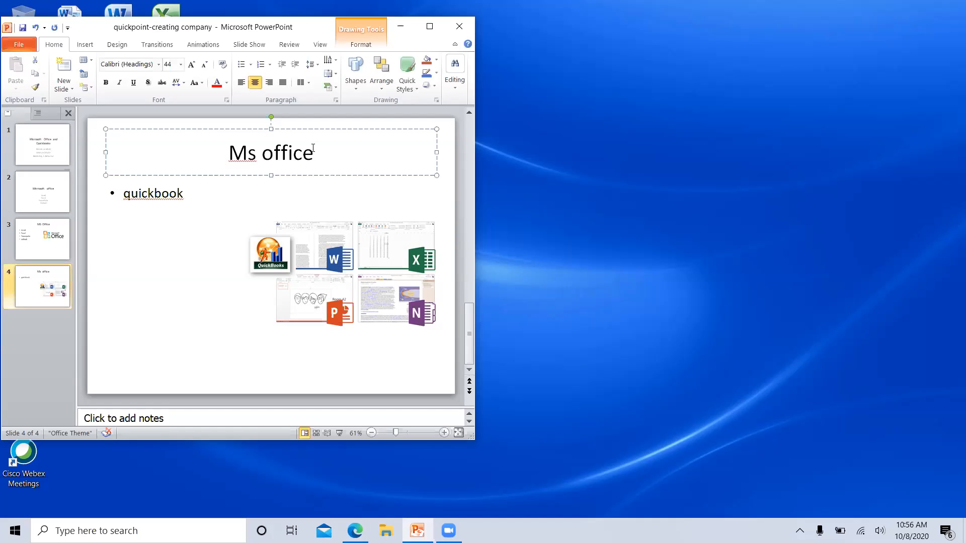
key(BackSpace)
key(BackSpace)
key(BackSpace)
key(BackSpace)
key(BackSpace)
key(BackSpace)
key(BackSpace)
key(BackSpace)
key(BackSpace)
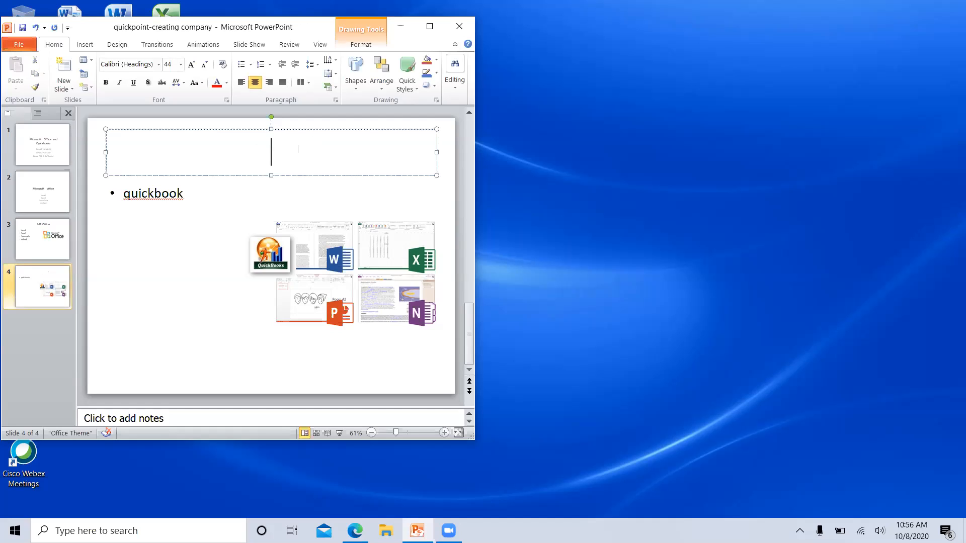
text(quic kbook)
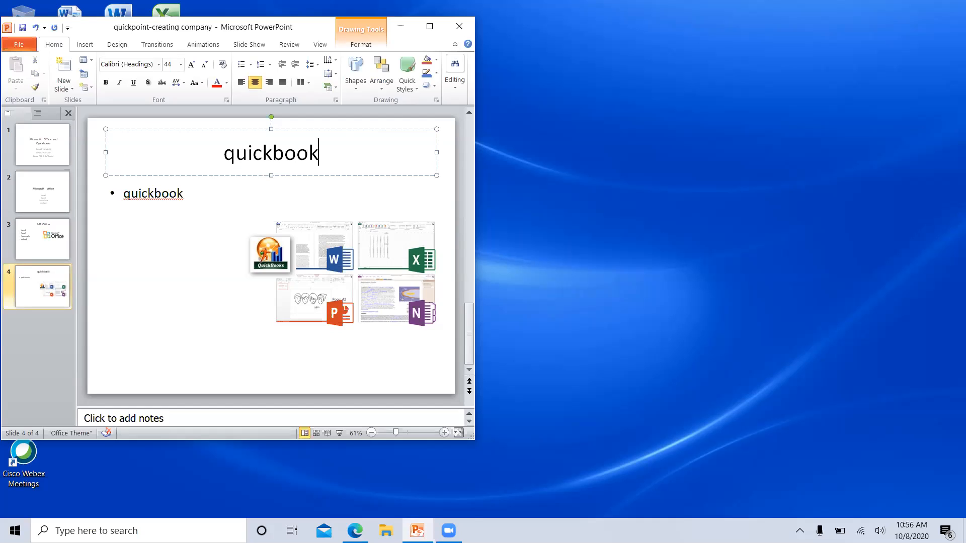
text(s)
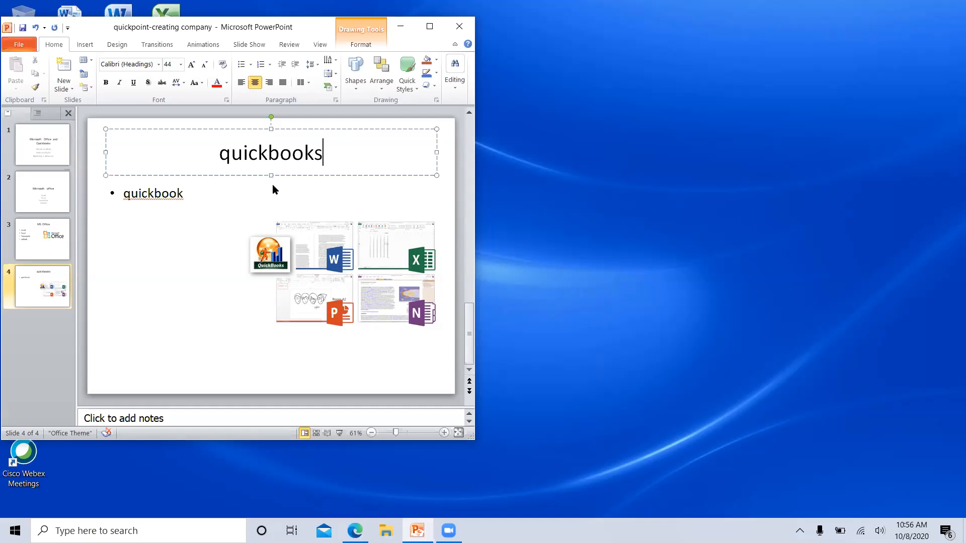
- Replace the "quickbook" bullet on slide 4 with the two bullets "Customers" and "Vendors"
click(180, 193)
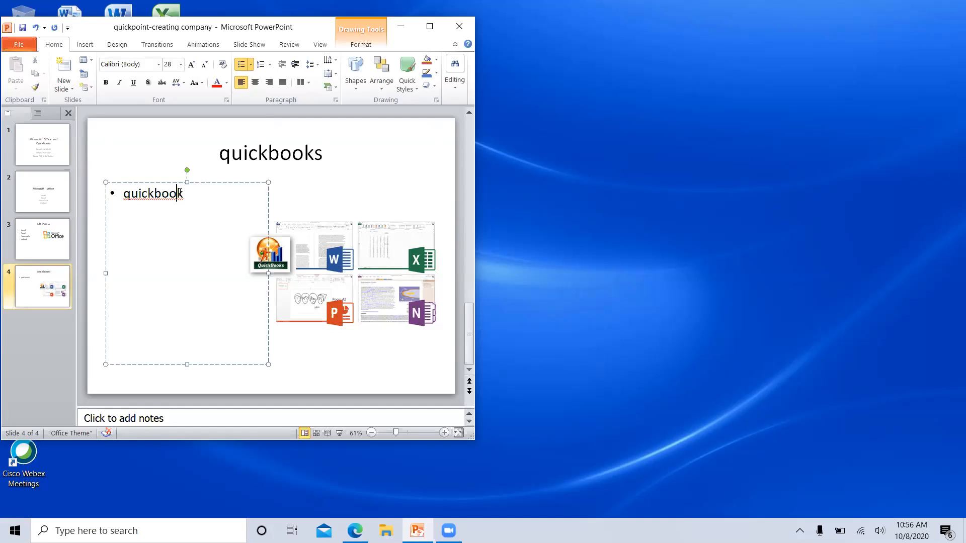
key(BackSpace)
key(BackSpace)
key(BackSpace)
key(BackSpace)
key(BackSpace)
key(BackSpace)
key(BackSpace)
key(BackSpace)
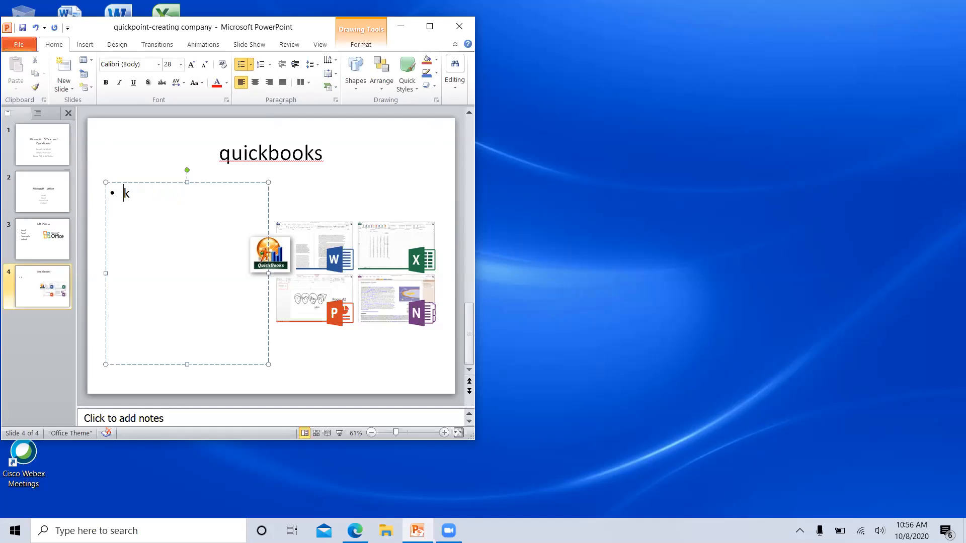
key(Delete)
text(ci)
key(BackSpace)
text(ustomers)
key(Return)
text(vendors)
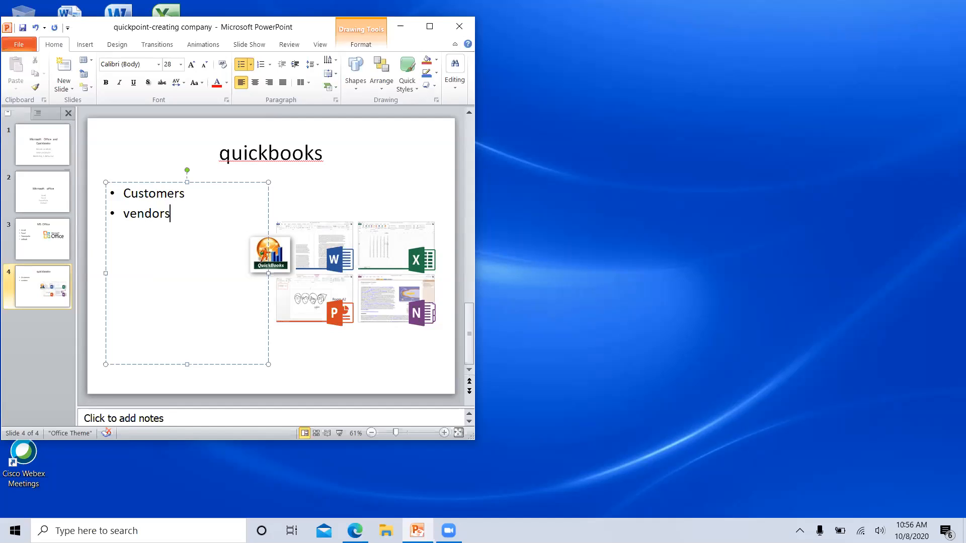
- Add the bullets "Banking", "Company" and "Reports" below the Vendors bullet
key(Return)
text(ban)
text(king)
key(Return)
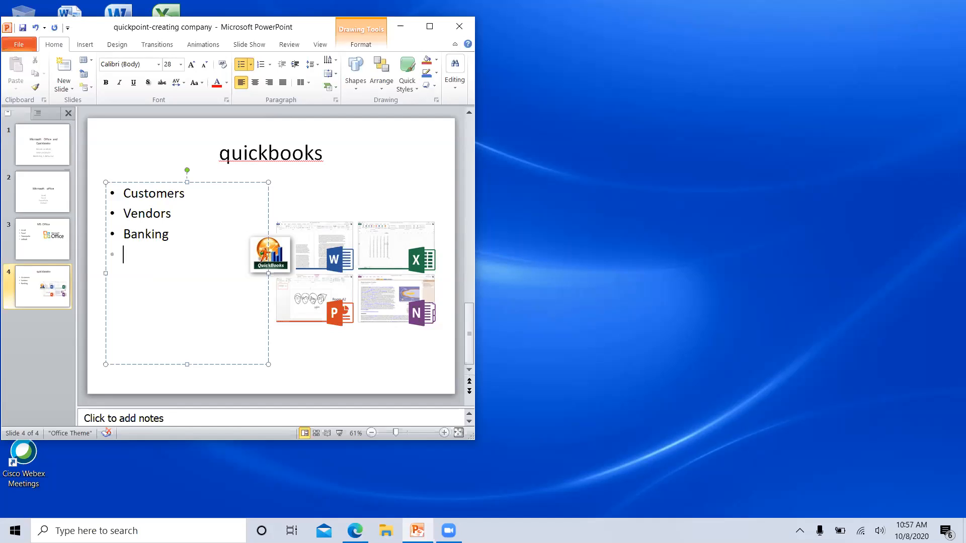
text(companys)
key(Return)
key(BackSpace)
key(BackSpace)
key(Return)
text(reports)
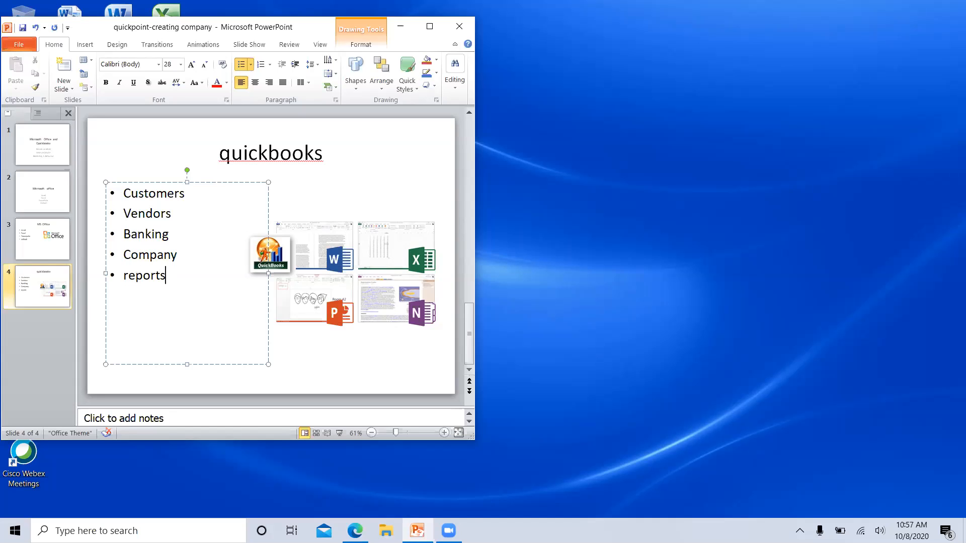
key(Return)
- Delete the picture of the four Office apps and the small QuickBooks picture from slide 4
click(341, 253)
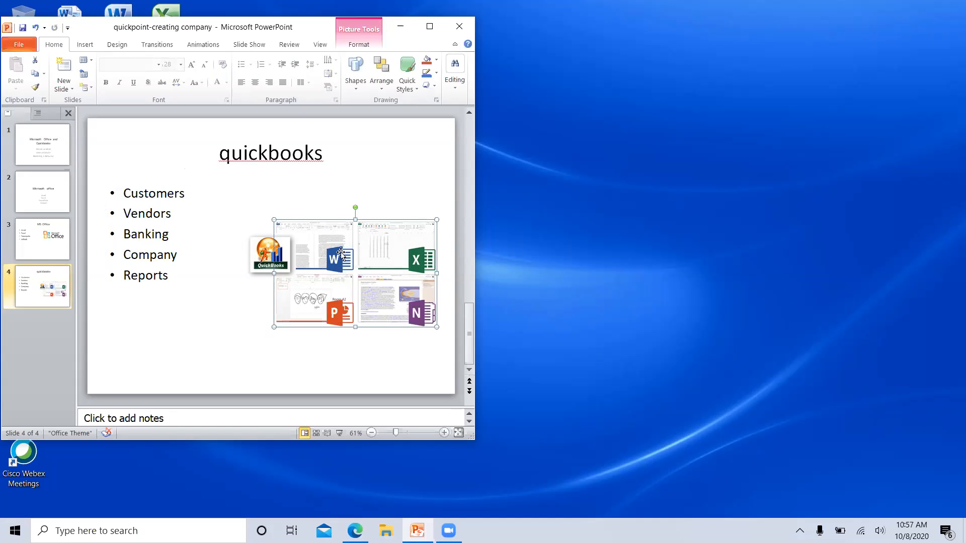
key(Delete)
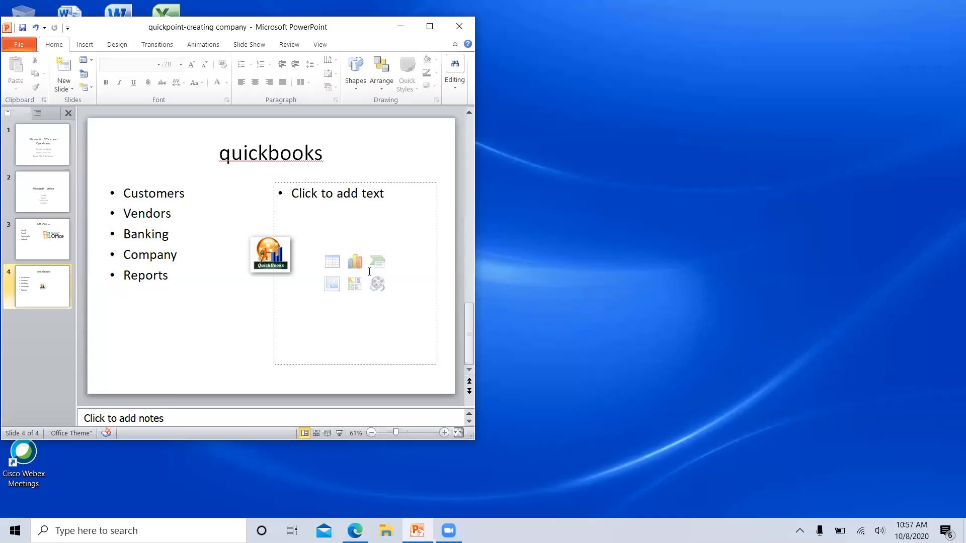
click(270, 261)
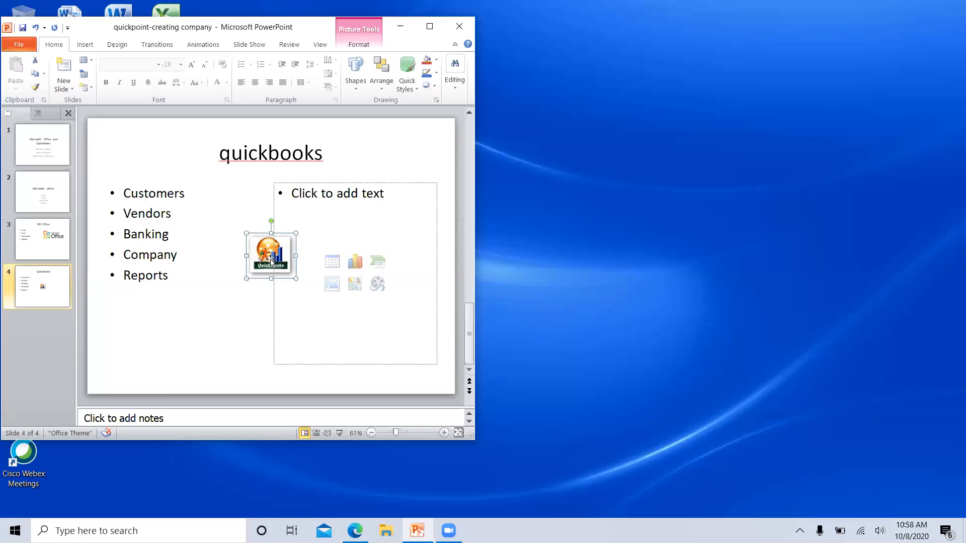
key(Delete)
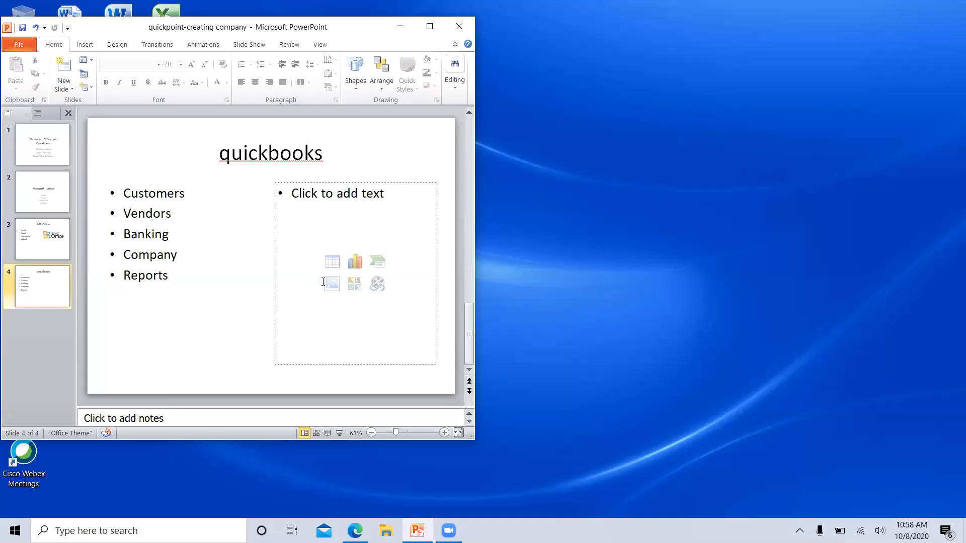
- Insert the "quickbook" clip art of a laptop, phone and tablet into slide 4's empty placeholder and move it slightly up beside the bullets
click(355, 285)
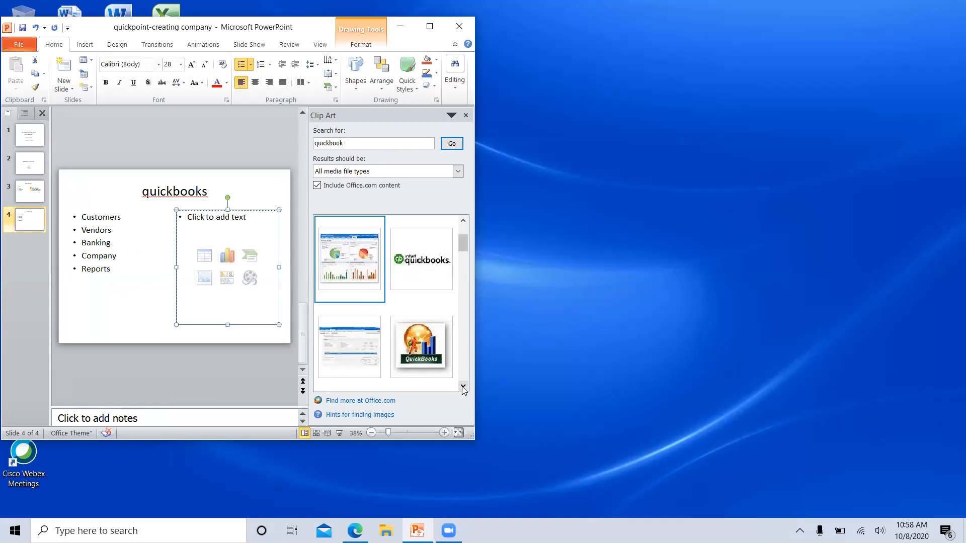
scroll(463, 386, down, 3)
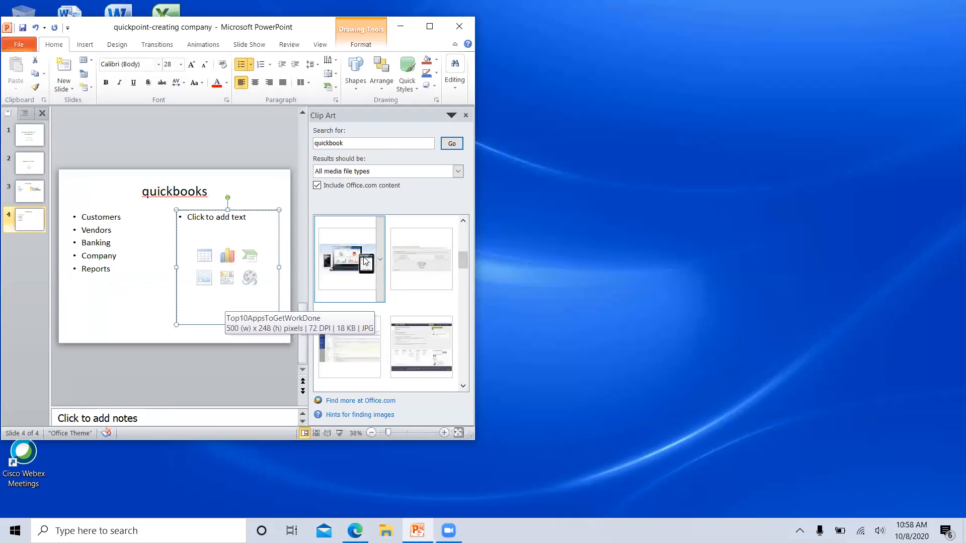
click(341, 288)
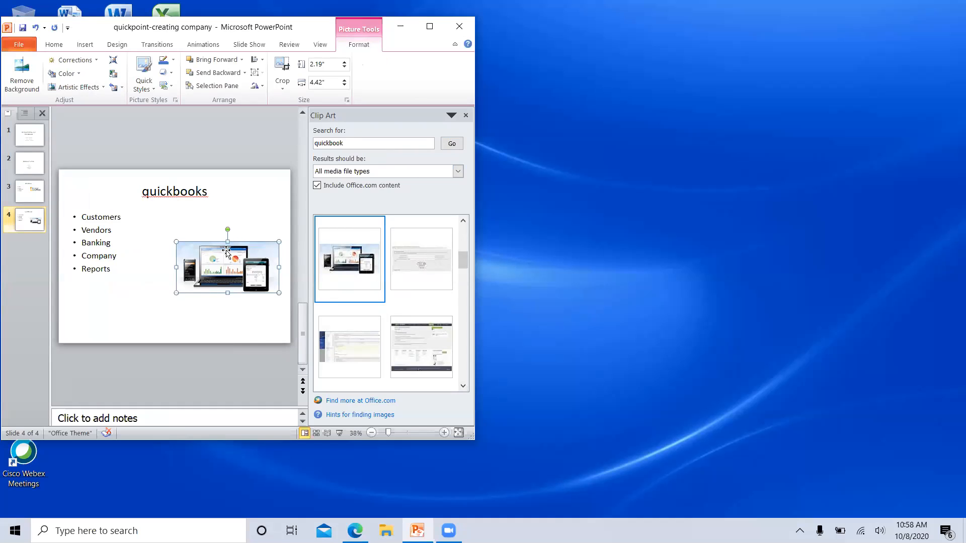
click(202, 217)
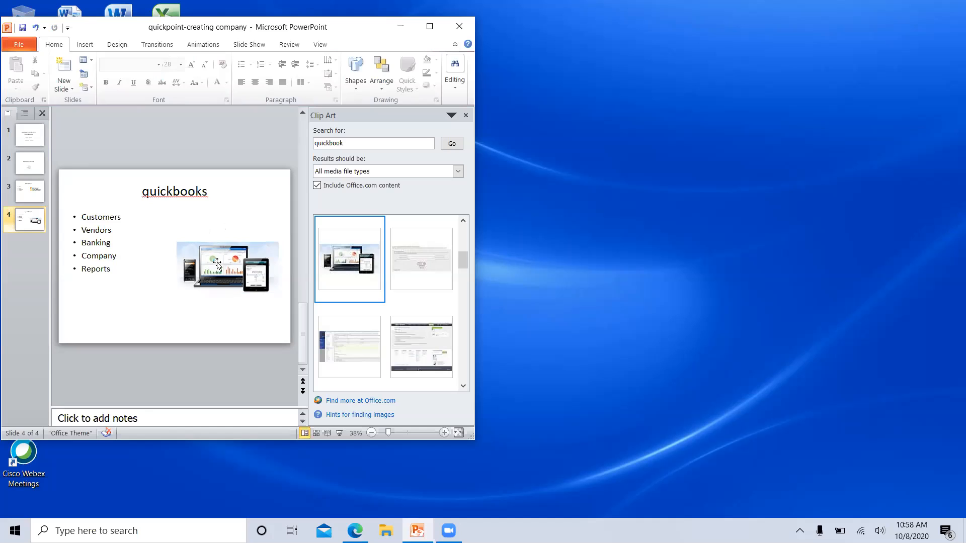
drag(217, 263, 212, 246)
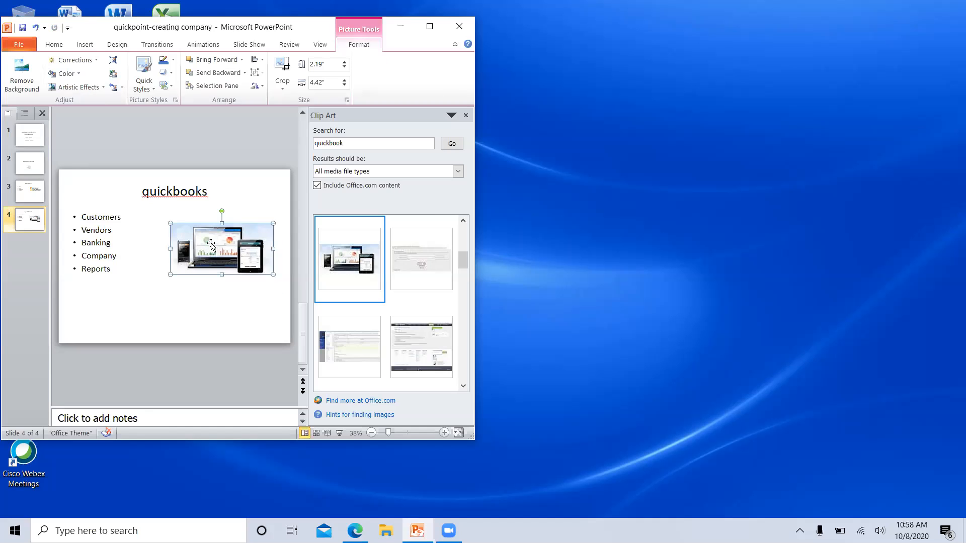
click(144, 281)
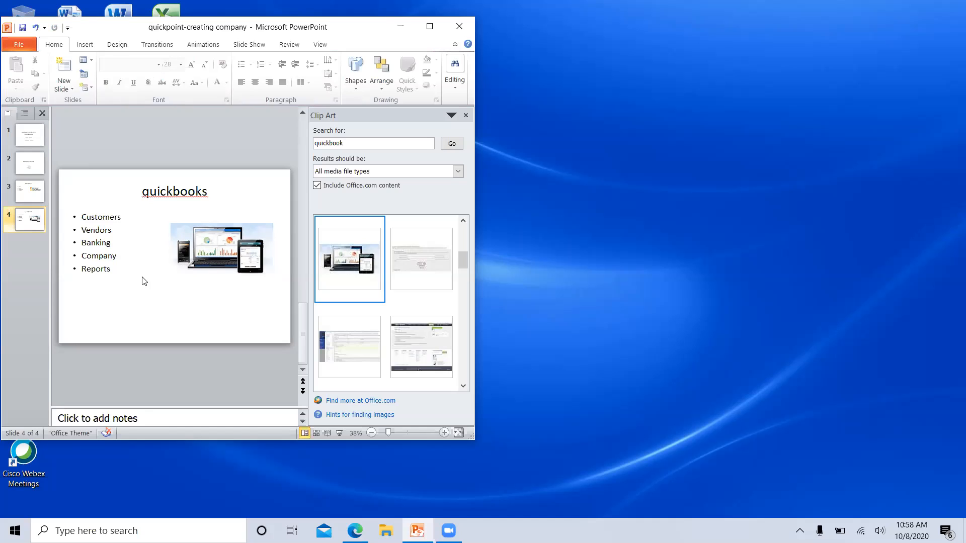
- Enlarge the laptop and tablet picture on slide 4 by stretching it downward and extending its upper-left corner toward the bullets
click(202, 261)
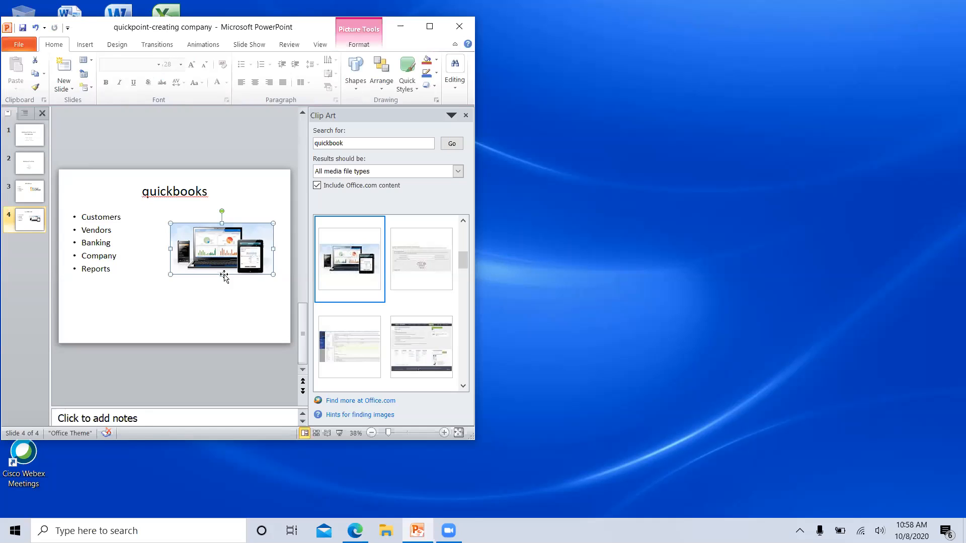
drag(222, 274, 222, 280)
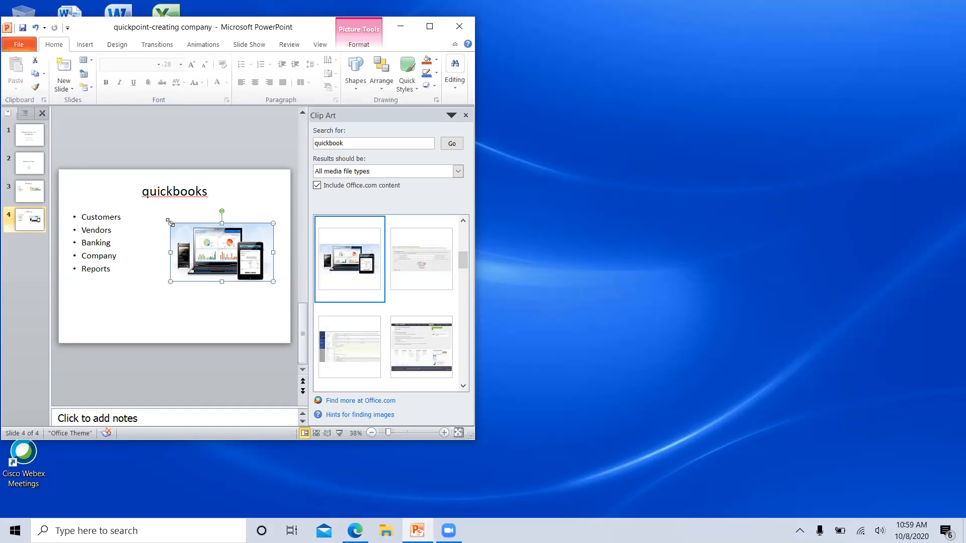
drag(170, 222, 165, 217)
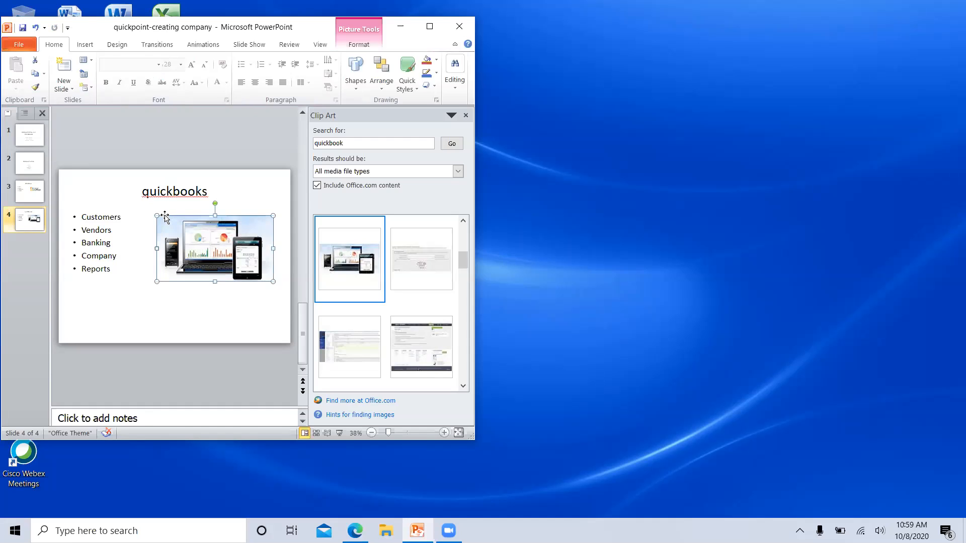
click(203, 331)
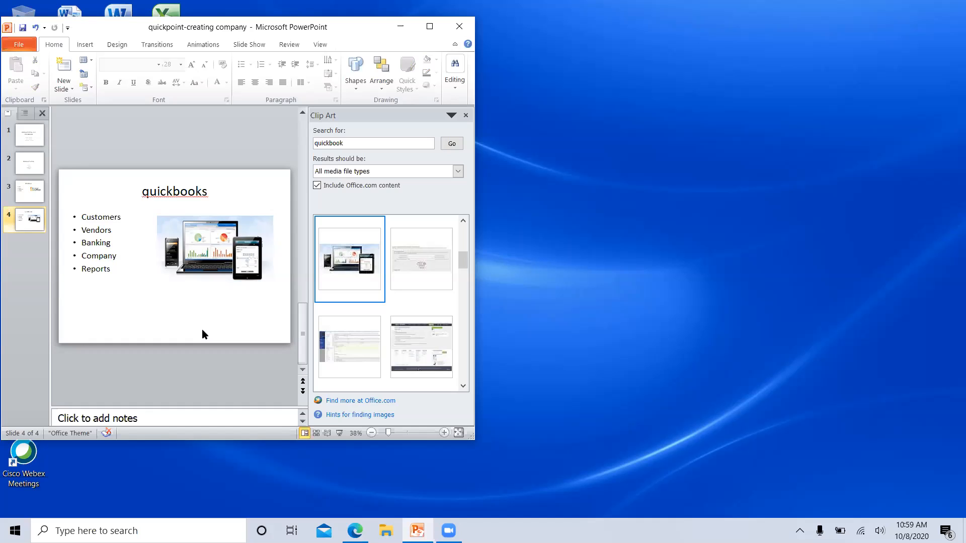
- Capitalize the title of slide 4 so it reads "Quickbooks", and close the Clip Art search
click(148, 193)
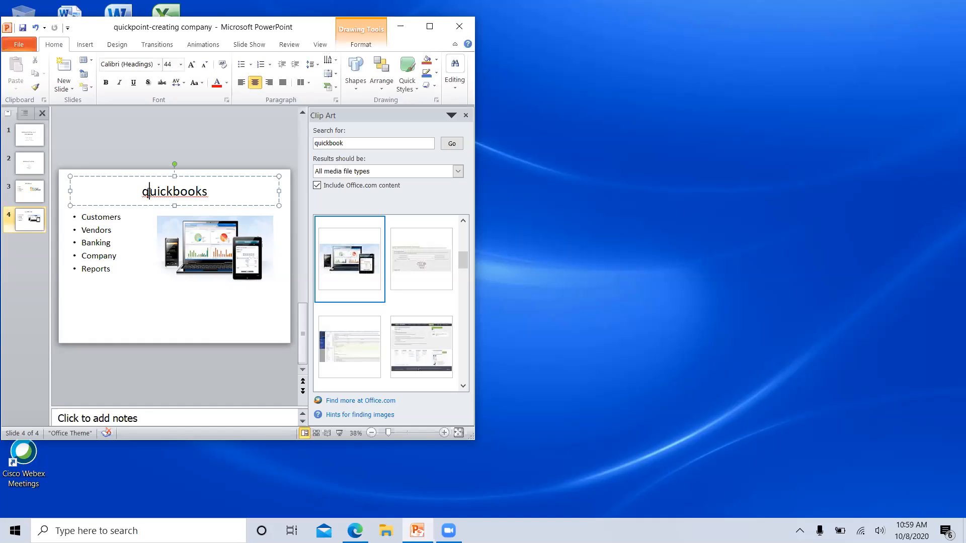
key(BackSpace)
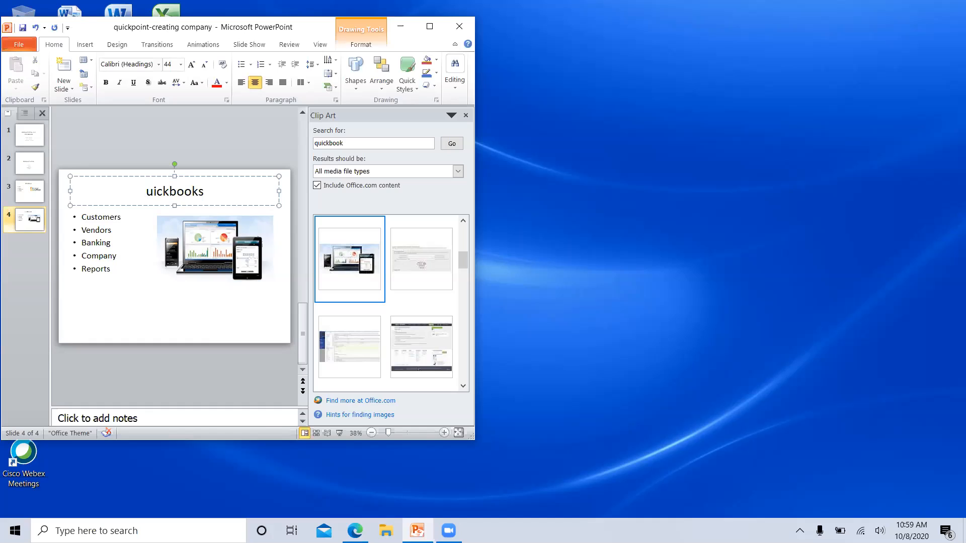
text(Q)
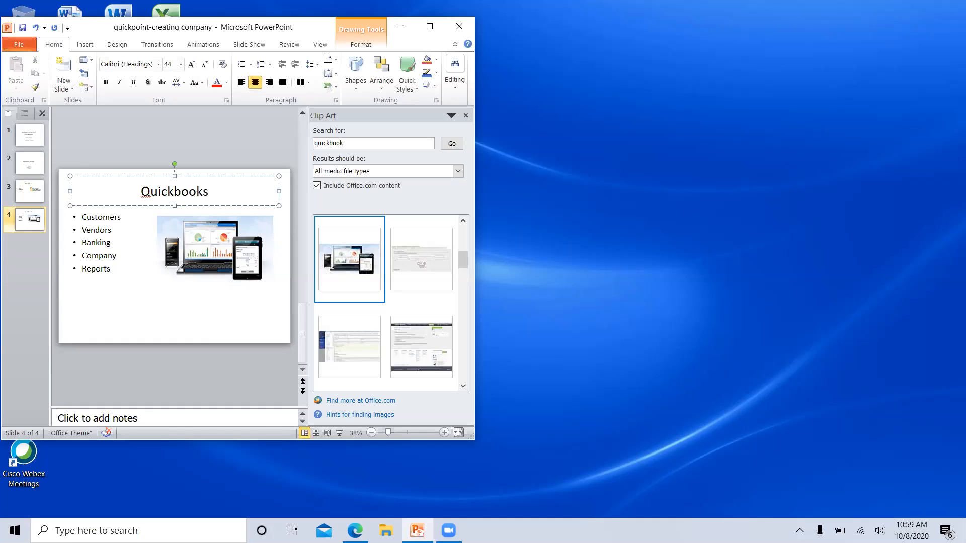
click(191, 315)
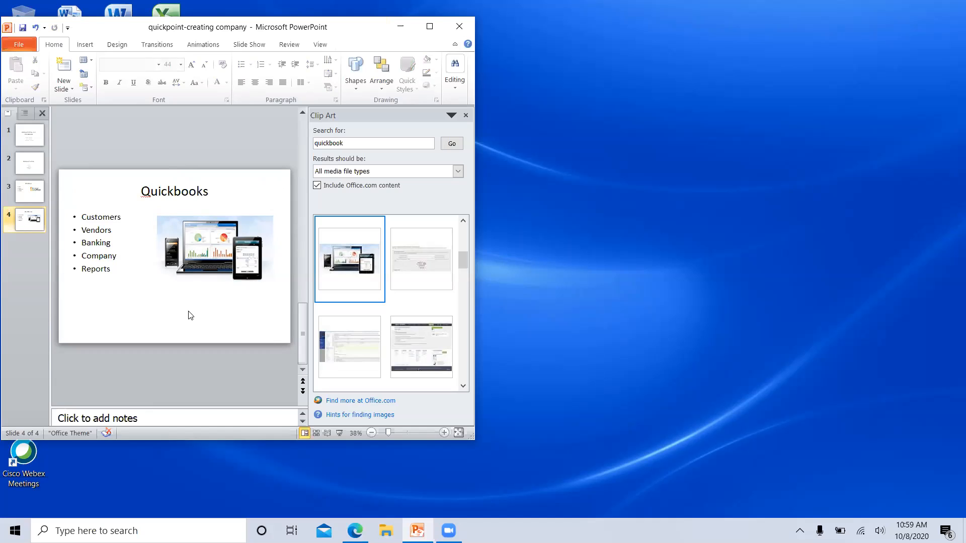
click(466, 115)
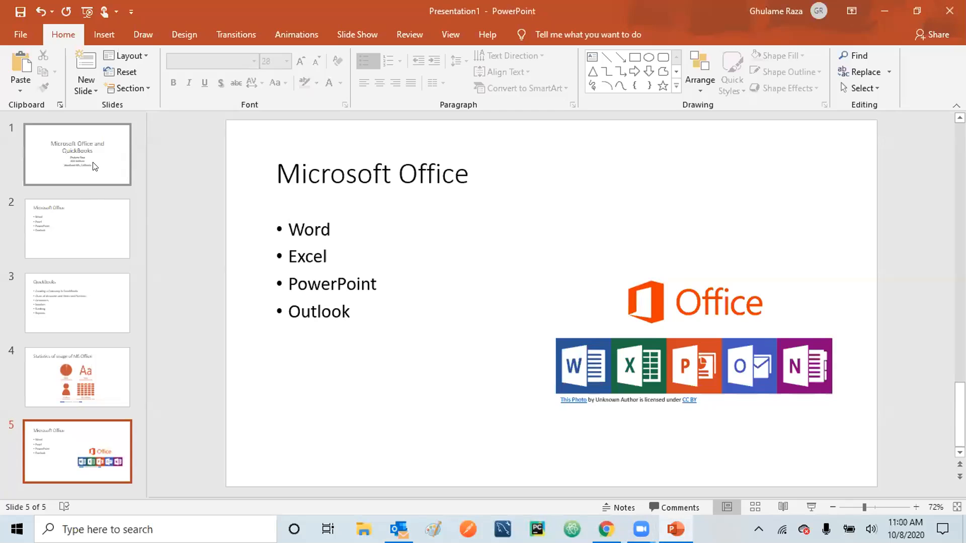
- In Presentation1, review the Microsoft Office bullets on slide 2 and the QuickBooks bullets on slide 3
click(73, 230)
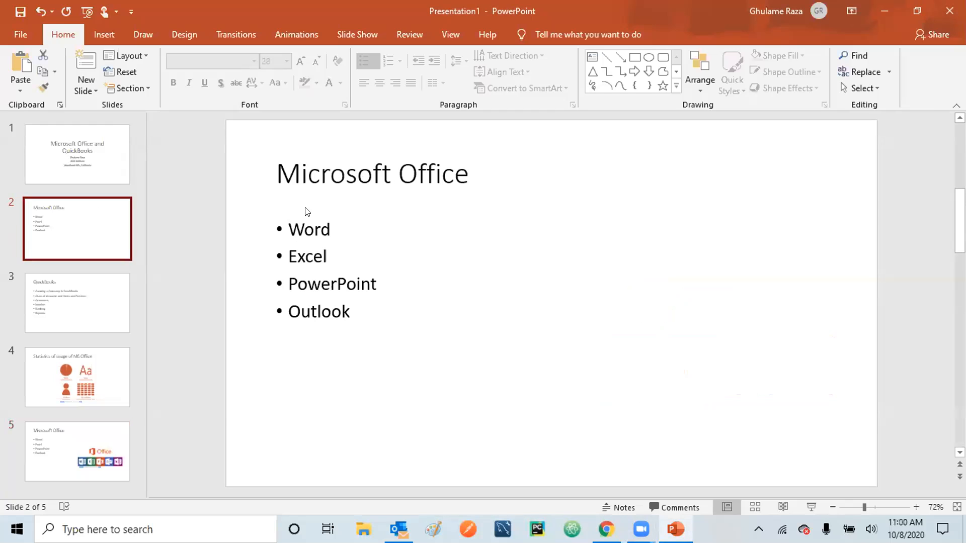
click(101, 302)
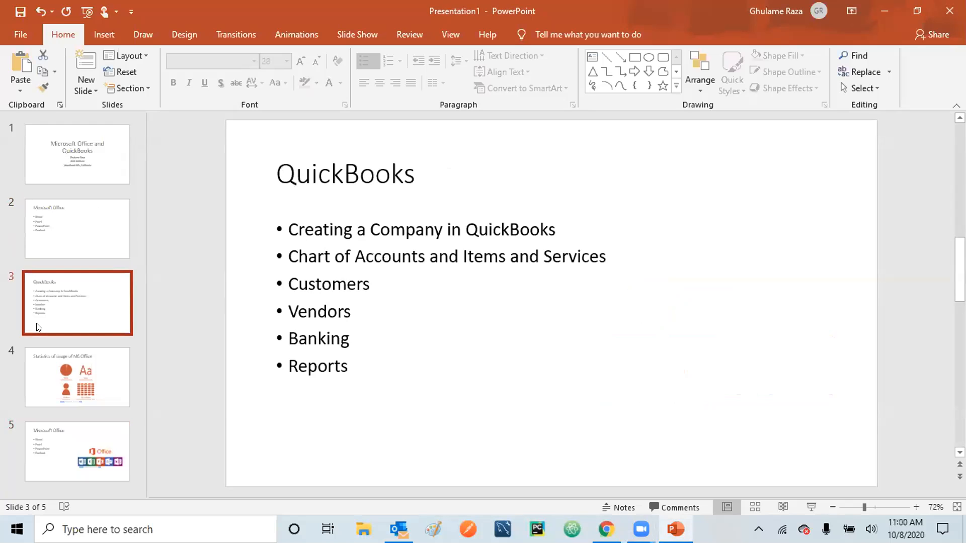